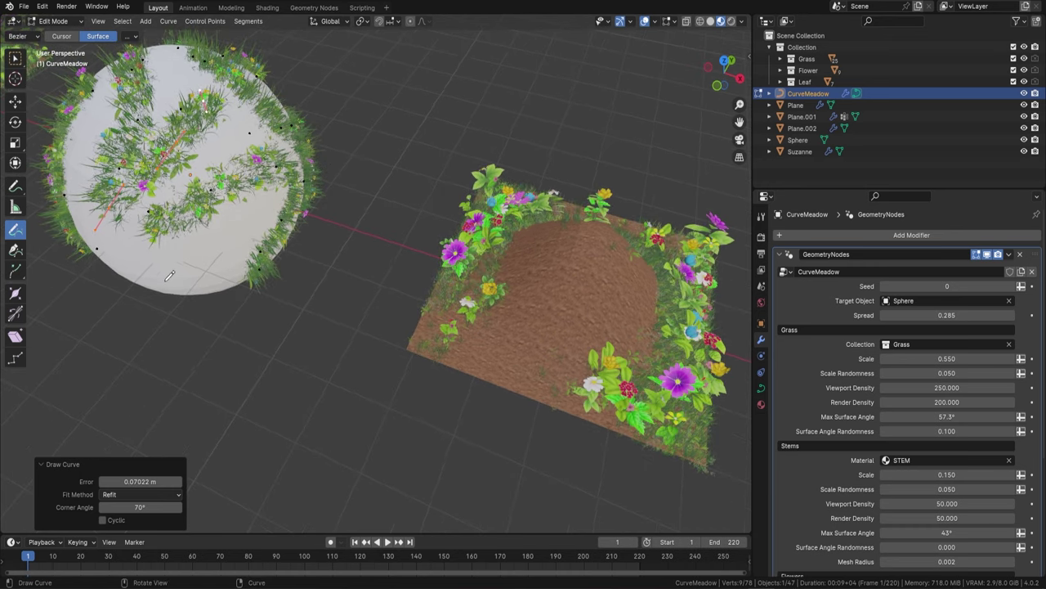
Step: Draw another freehand meadow curve across the sphere's lower surface and return to Object Mode
left_click_drag(165, 271, 235, 214)
mouse_move(244, 180)
middle_mouse_down()
mouse_move(285, 174)
mouse_move(156, 112)
middle_mouse_up()
scroll(280, 171, "down", 3)
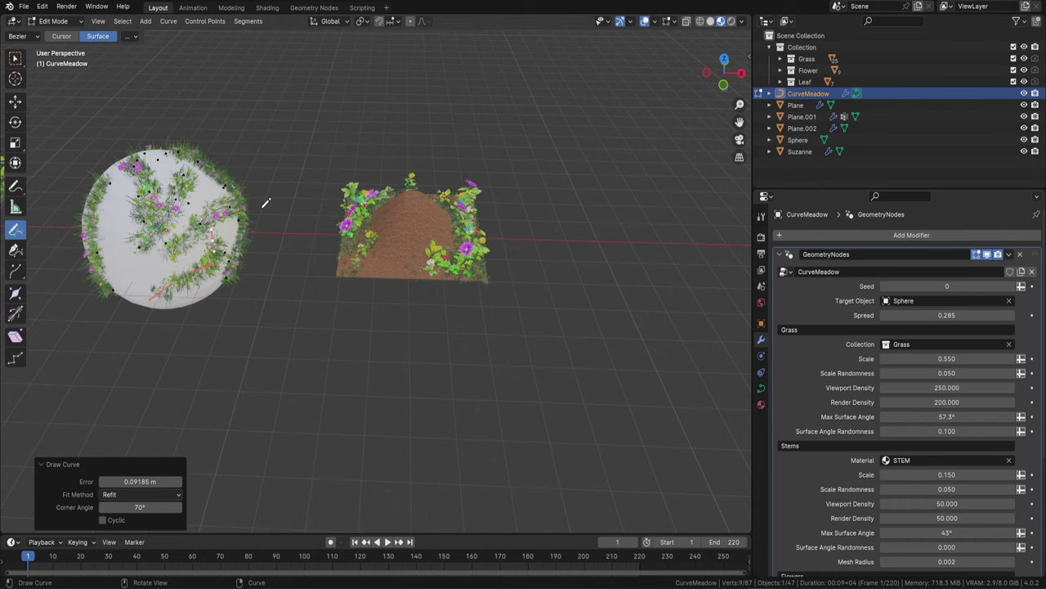
middle_click_drag(295, 222, 522, 218)
key("Tab")
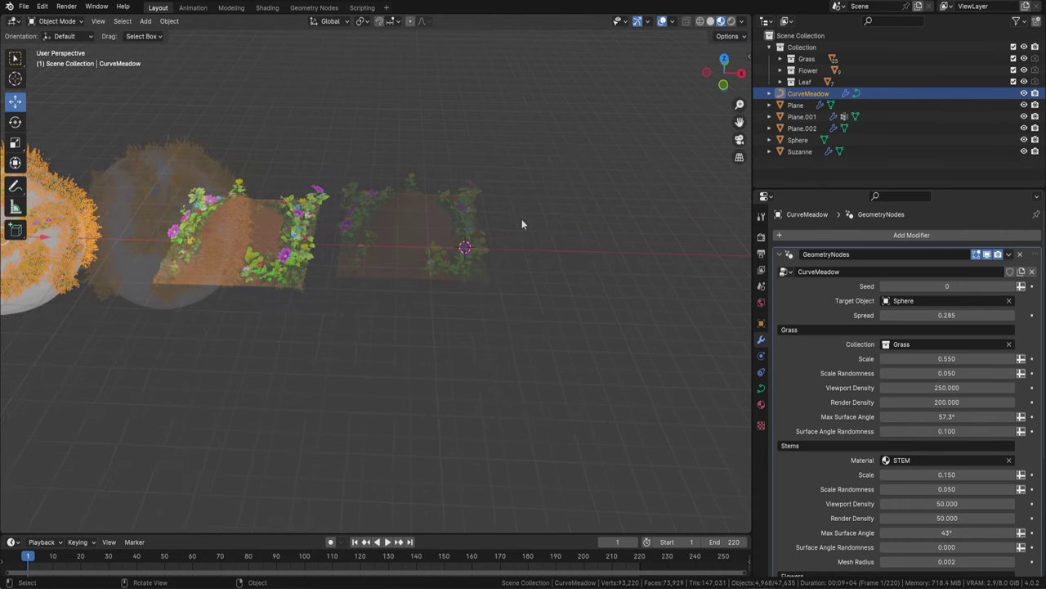
Step: Add a plane mesh beside the flowered soil patch and scale it up by about 2.89
key("shift+a")
mouse_move(521, 219)
mouse_move(483, 209)
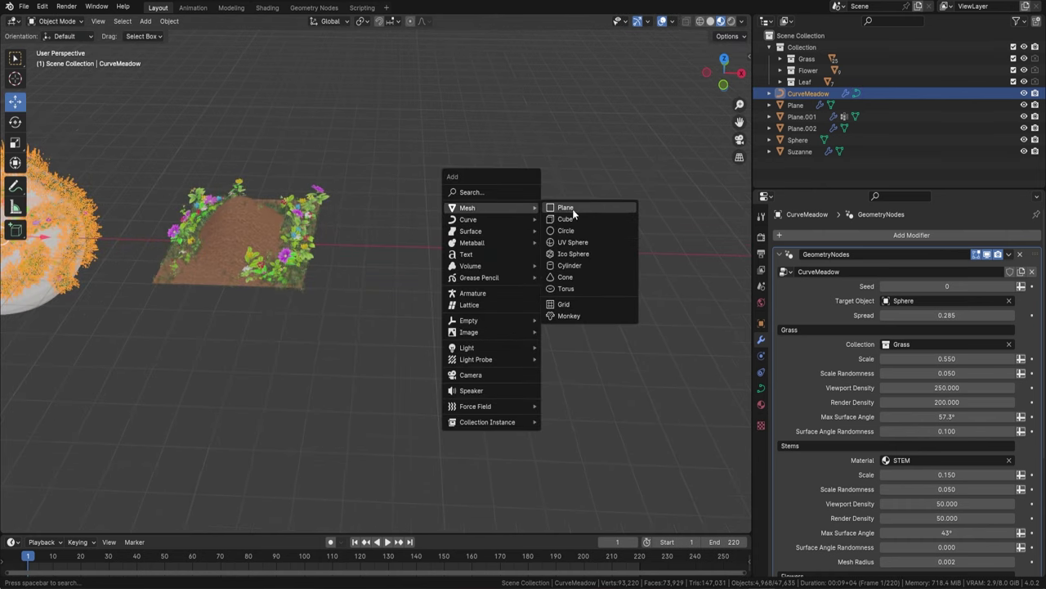
left_click(572, 209)
key("s")
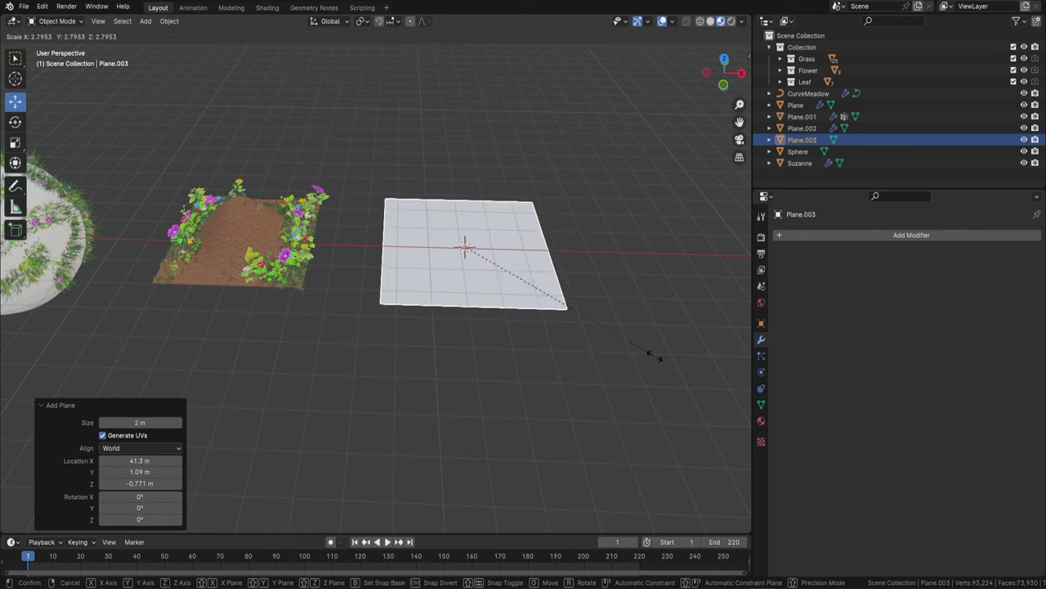
left_click(663, 306)
Step: Apply all transforms to the new plane and set its origin to geometry
key("ctrl+a")
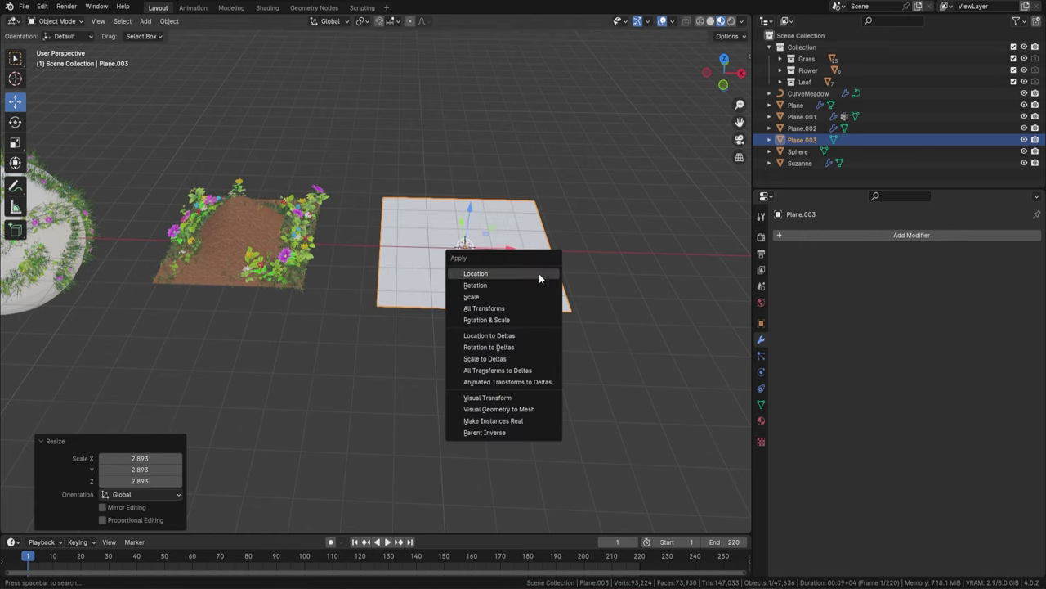
left_click(512, 304)
right_click(503, 286)
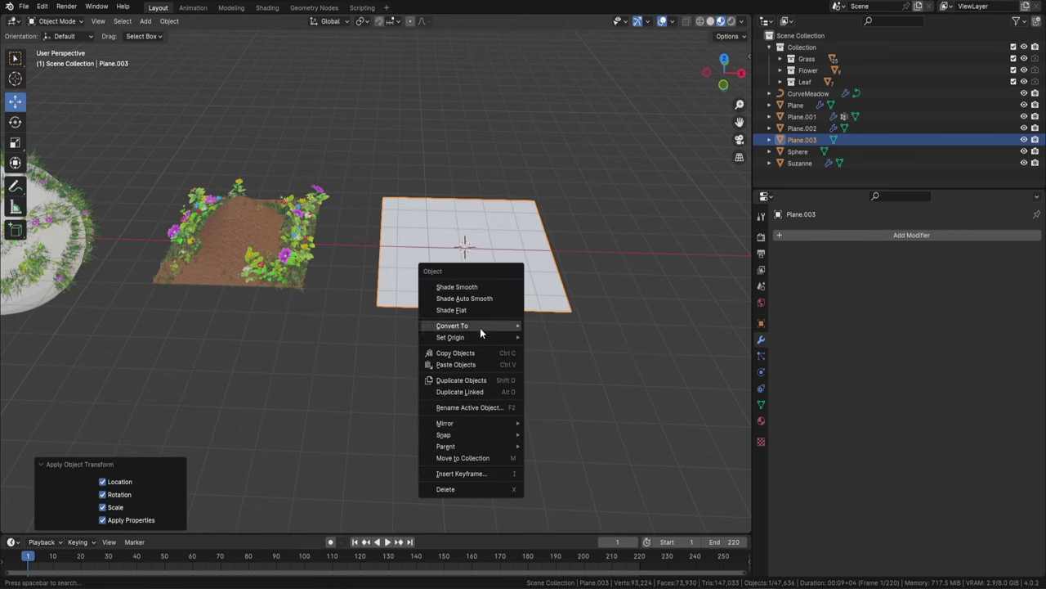
mouse_move(520, 337)
left_click(587, 350)
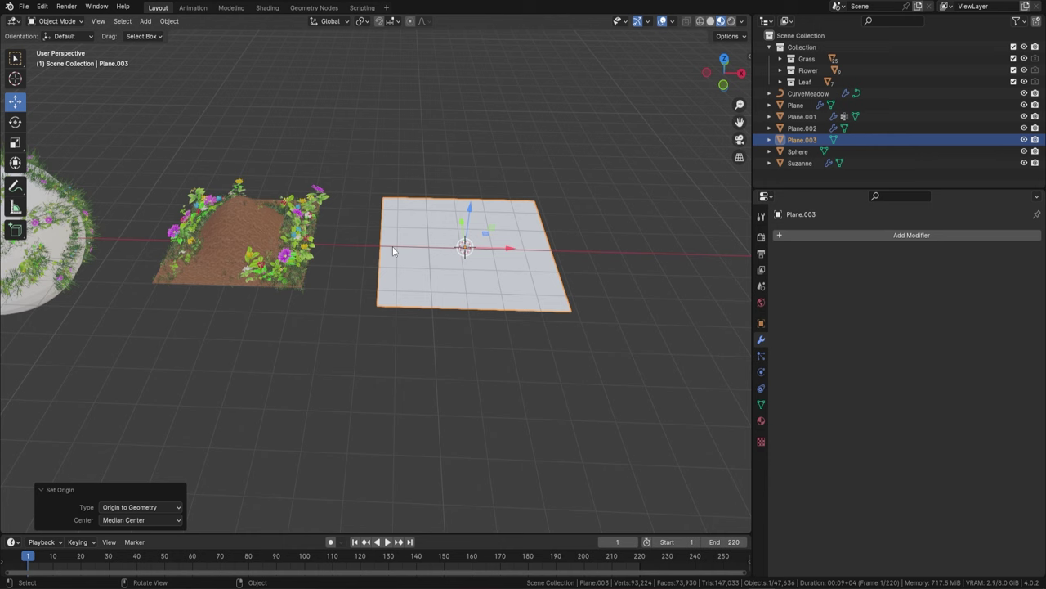
Step: Link the soil material from Plane.001 to the new plane and leave only the new plane selected
left_click(266, 222, "shift")
key("ctrl+l")
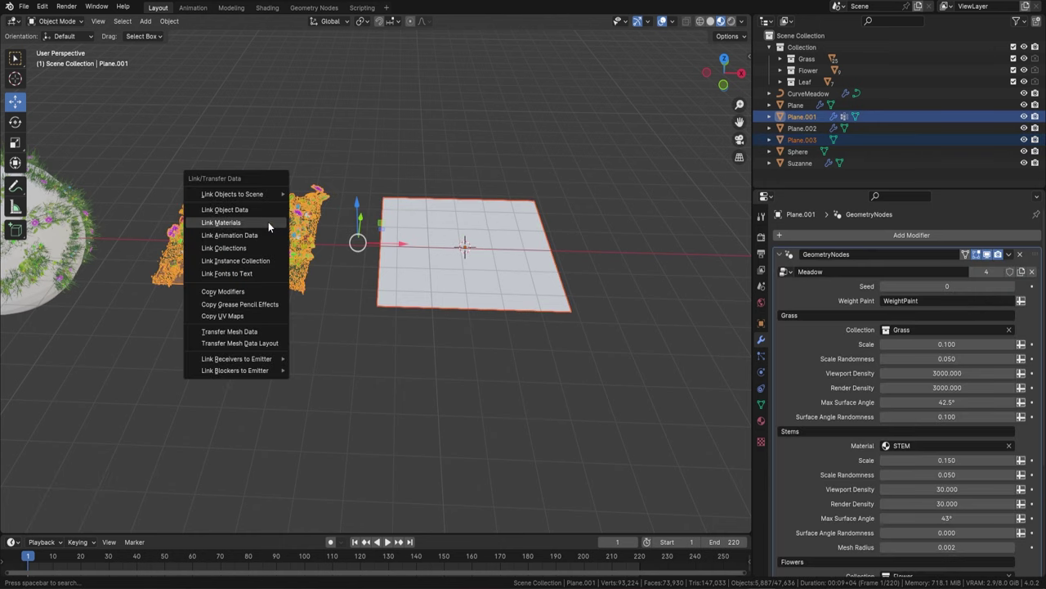
left_click(255, 223)
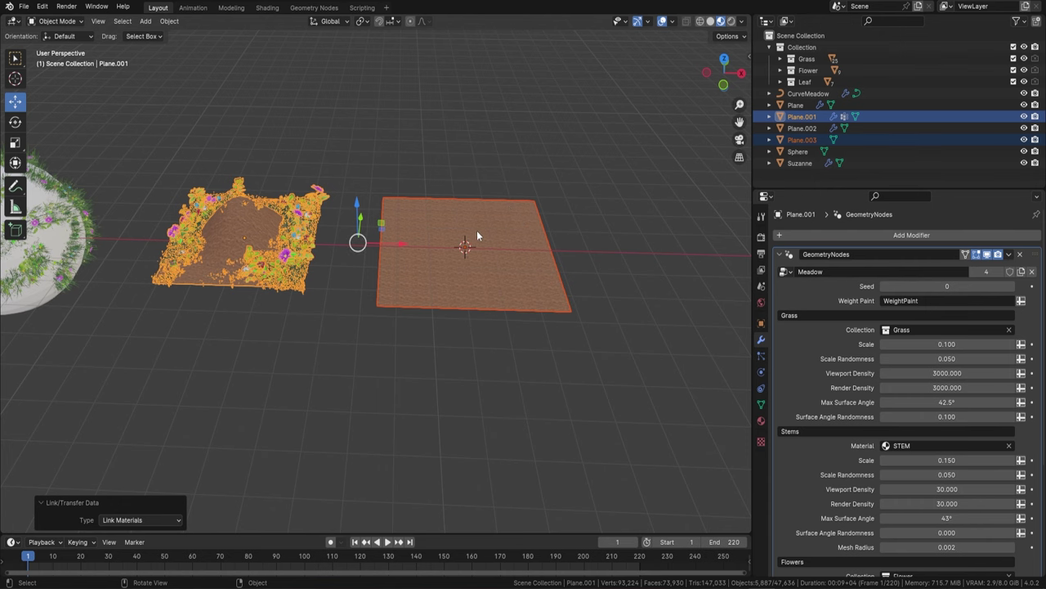
left_click(493, 258)
middle_click_drag(562, 193, 503, 190)
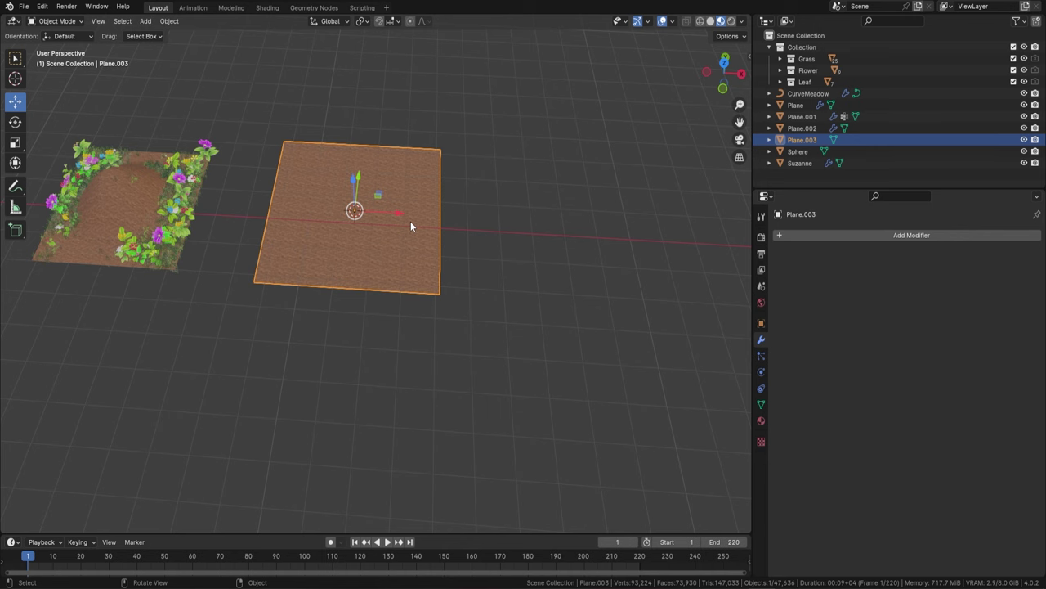
Step: Add a Bezier curve at the centre of the new soil plane
key("shift+a")
mouse_move(383, 233)
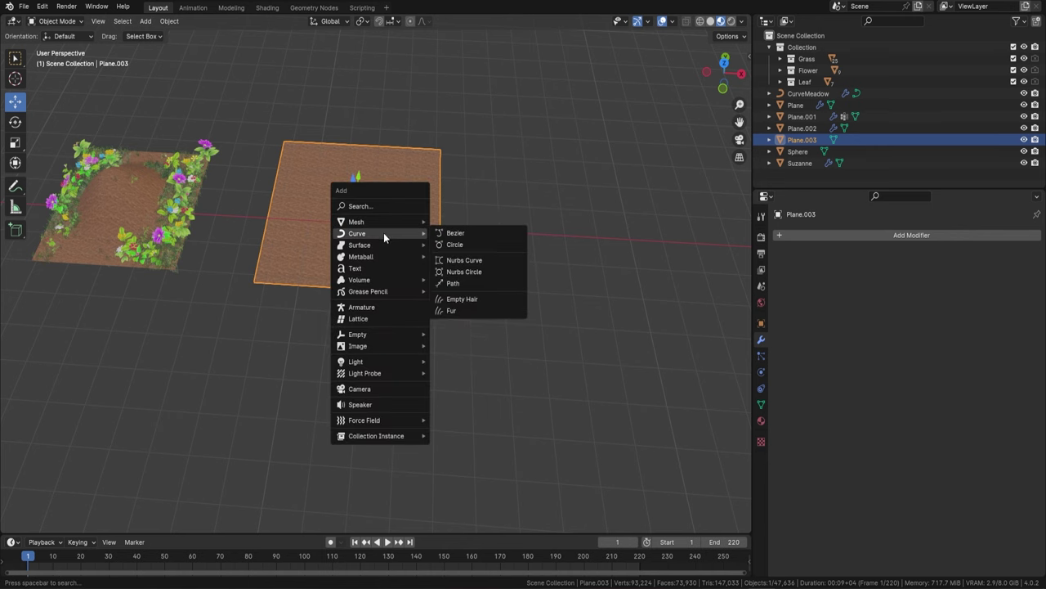
left_click(476, 235)
scroll(411, 234, "up", 6)
key("KP_Decimal")
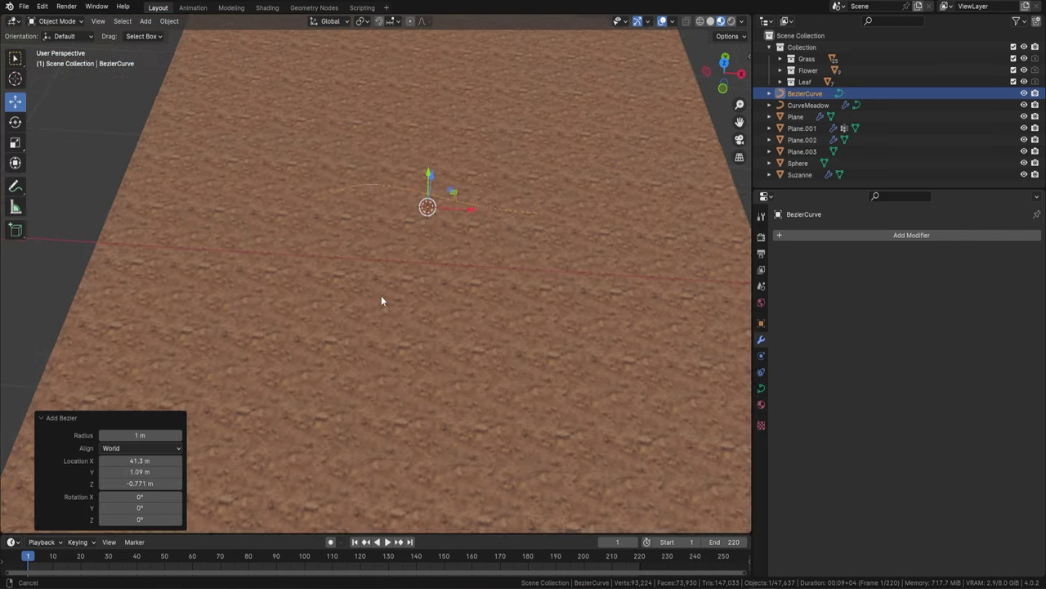
scroll(482, 211, "down", 5)
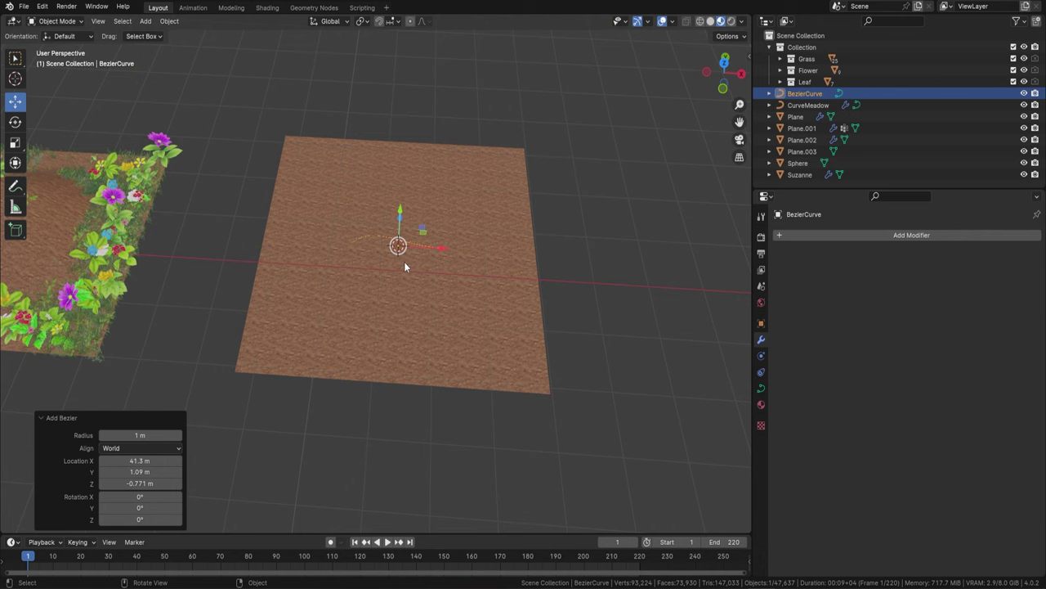
Step: Delete all control points of the new Bezier curve in Edit Mode
key("Tab")
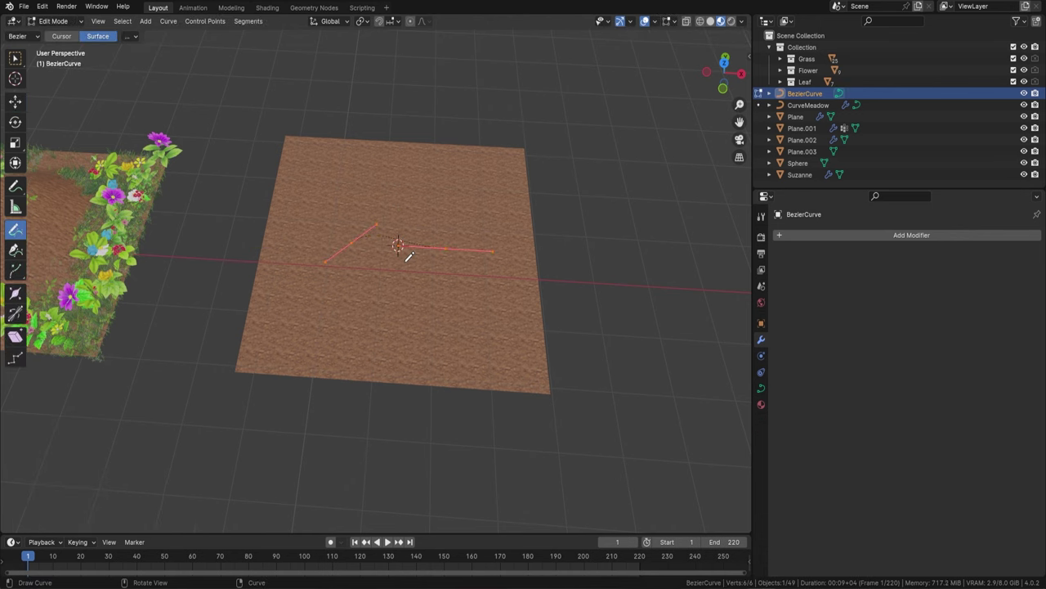
key("x")
left_click(404, 261)
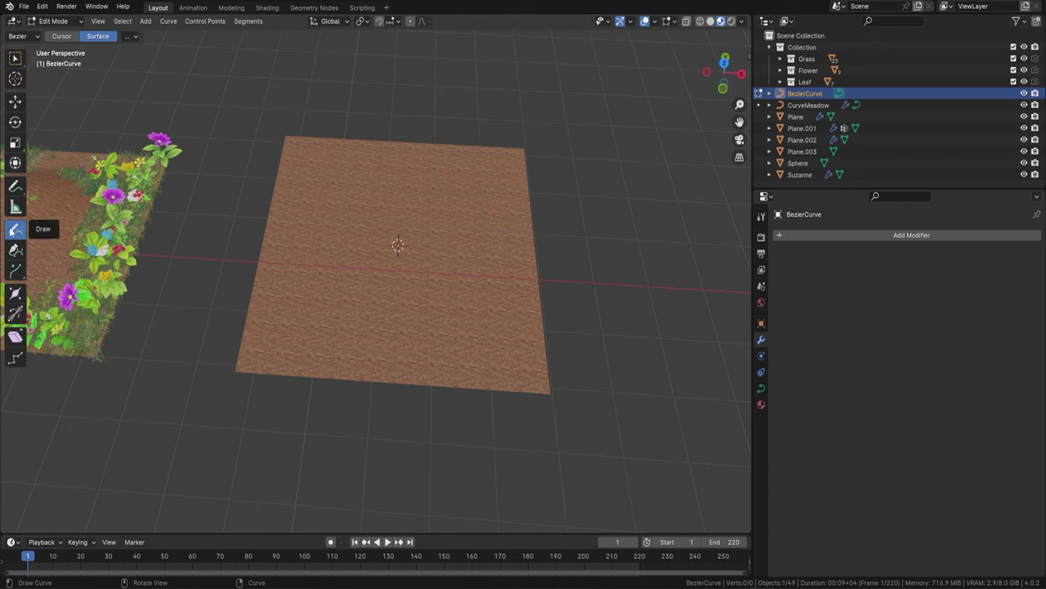
Step: Draw a freehand M-shaped curve across the soil plane in top view and return to Object Mode
middle_click_drag(386, 244, 458, 254, "alt")
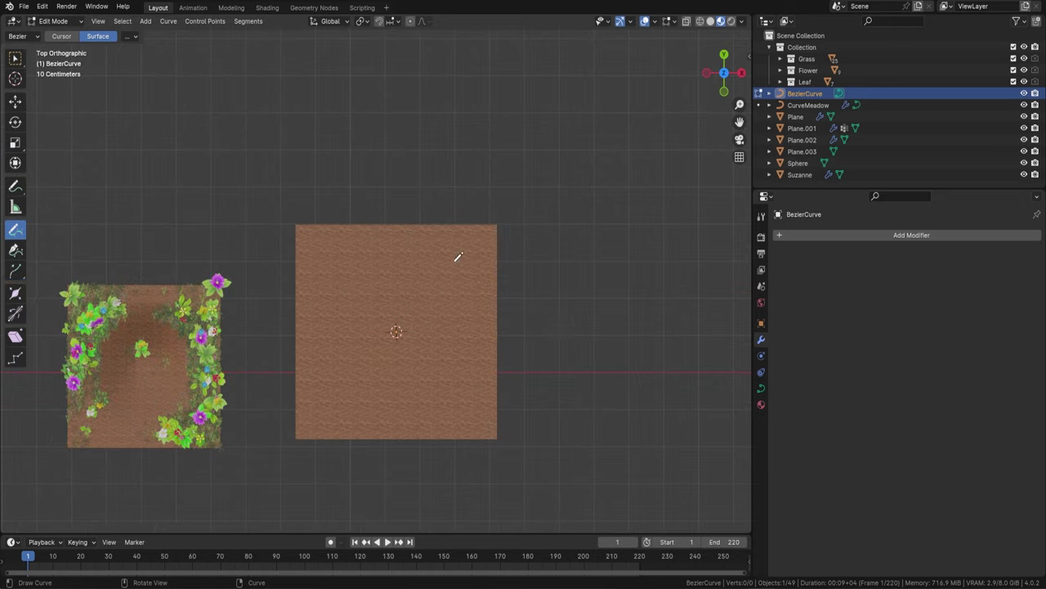
middle_click_drag(430, 355, 430, 262, "shift")
mouse_move(318, 305)
left_mouse_down()
mouse_move(337, 257)
mouse_move(320, 194)
mouse_move(359, 180)
mouse_move(376, 202)
mouse_move(415, 204)
mouse_move(440, 177)
mouse_move(464, 197)
mouse_move(449, 305)
left_mouse_up()
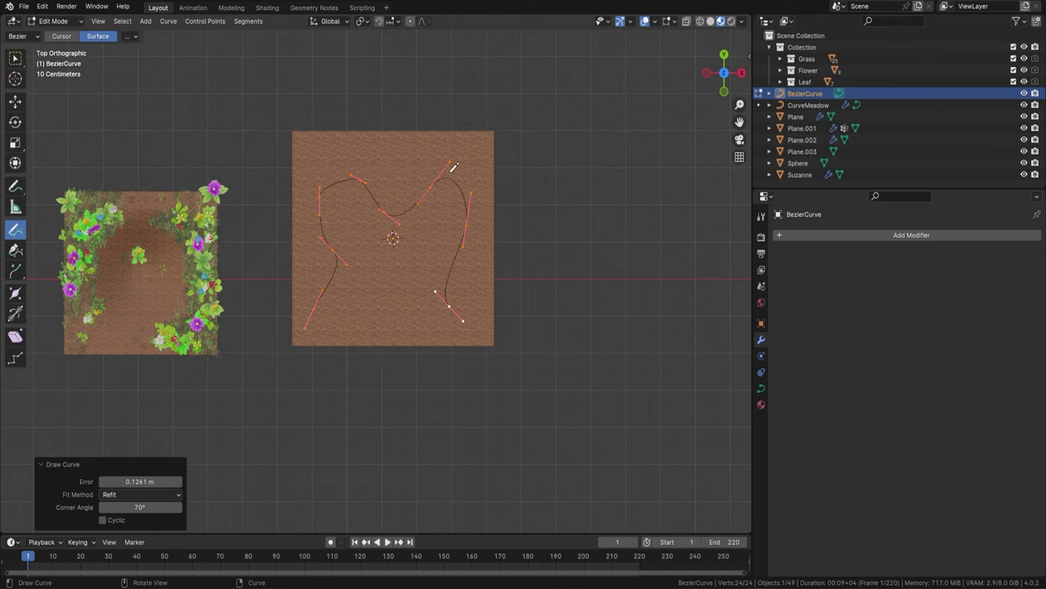
key("Tab")
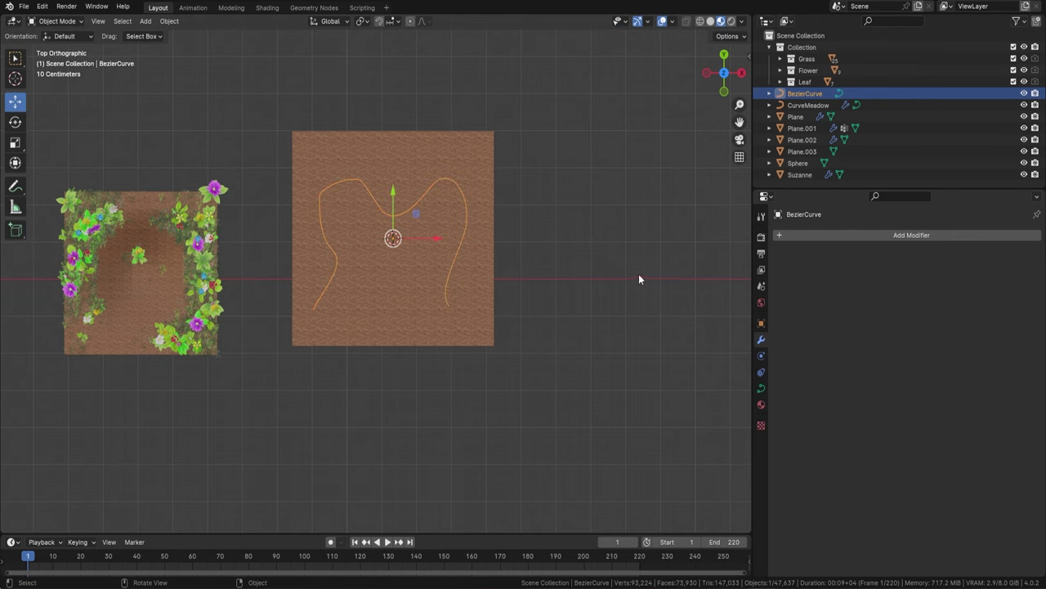
Step: Add a Geometry Nodes modifier to the Bezier curve and assign the CurveMeadow node group
left_click(890, 236)
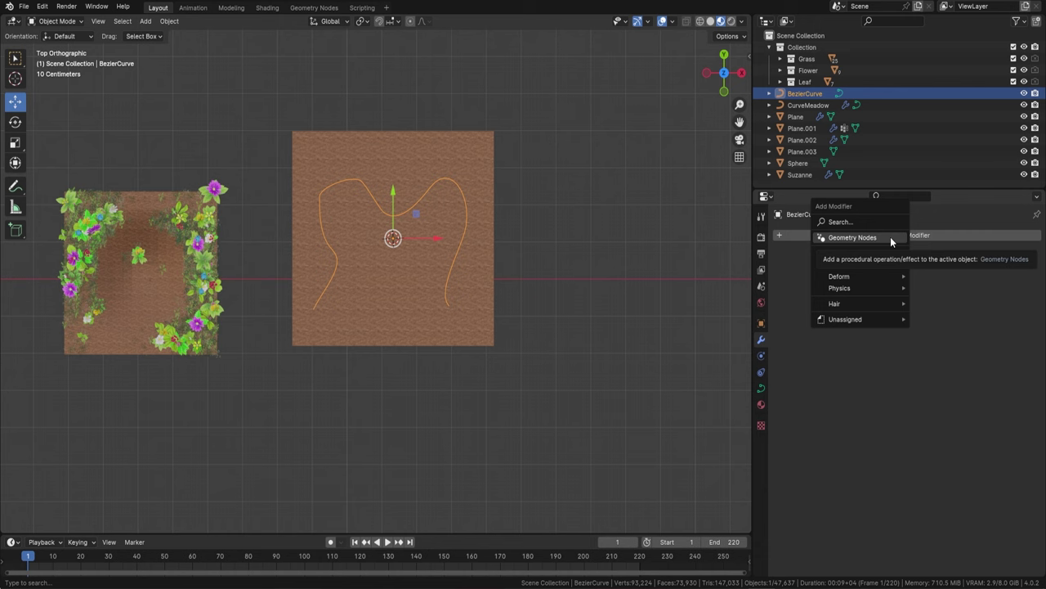
left_click(875, 236)
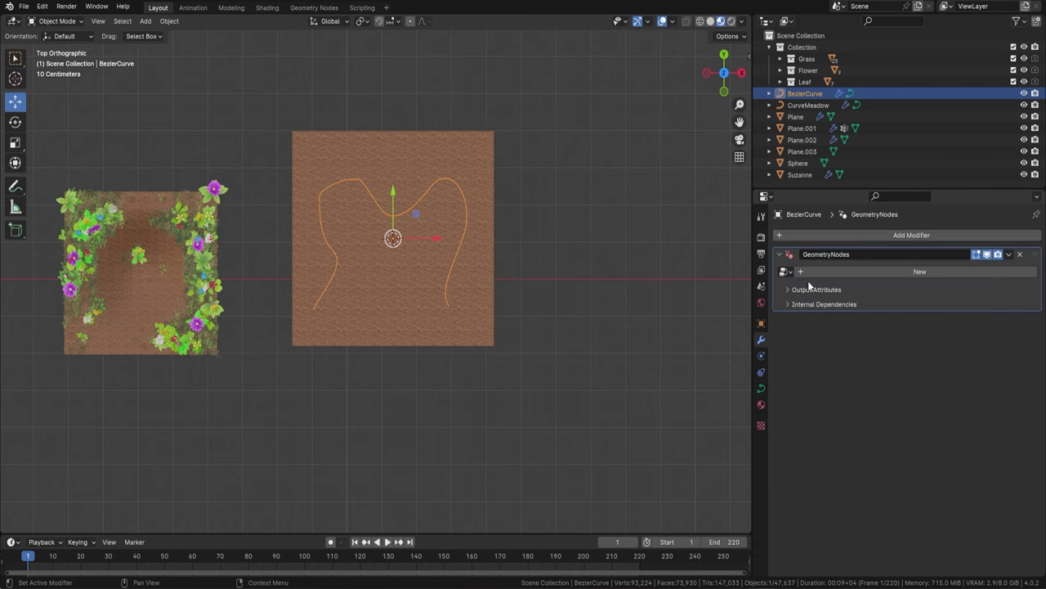
left_click(786, 272)
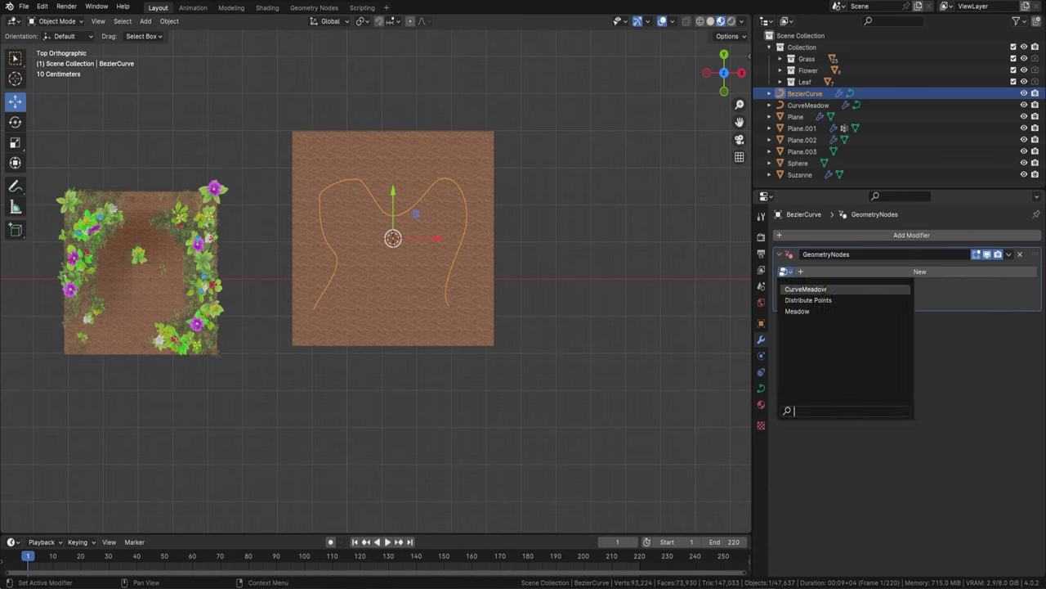
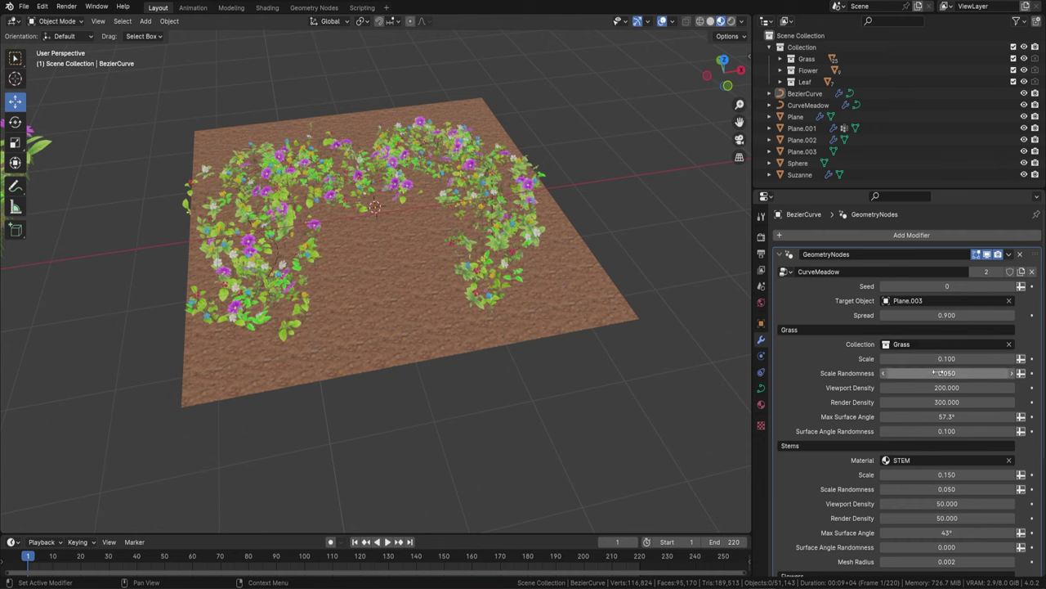
Step: Set the Flowers scale of the curve's CurveMeadow modifier to 0.230
scroll(934, 363, "down", 3)
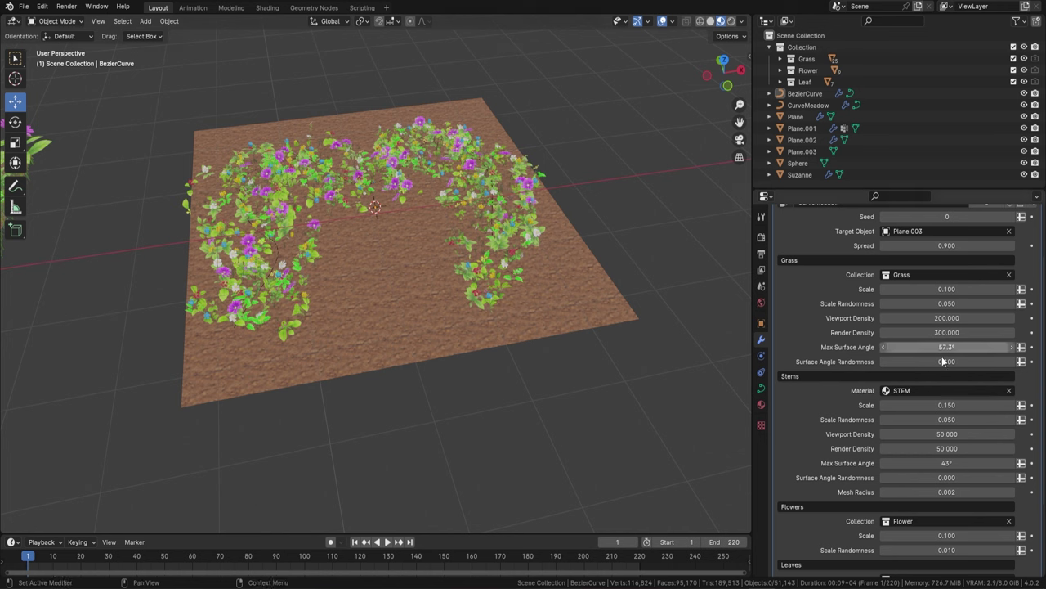
scroll(947, 433, "down", 2)
left_click_drag(947, 489, 981, 489)
Step: Set the grass viewport and render densities to 1000 and increase the grass scale
scroll(939, 325, "up", 2)
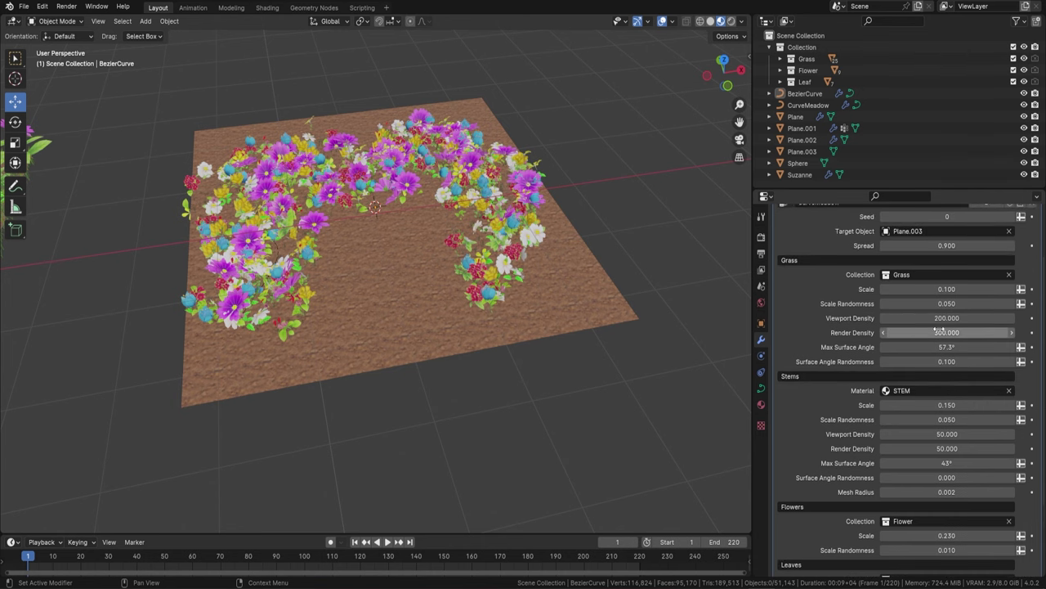
left_click(914, 318)
type("10")
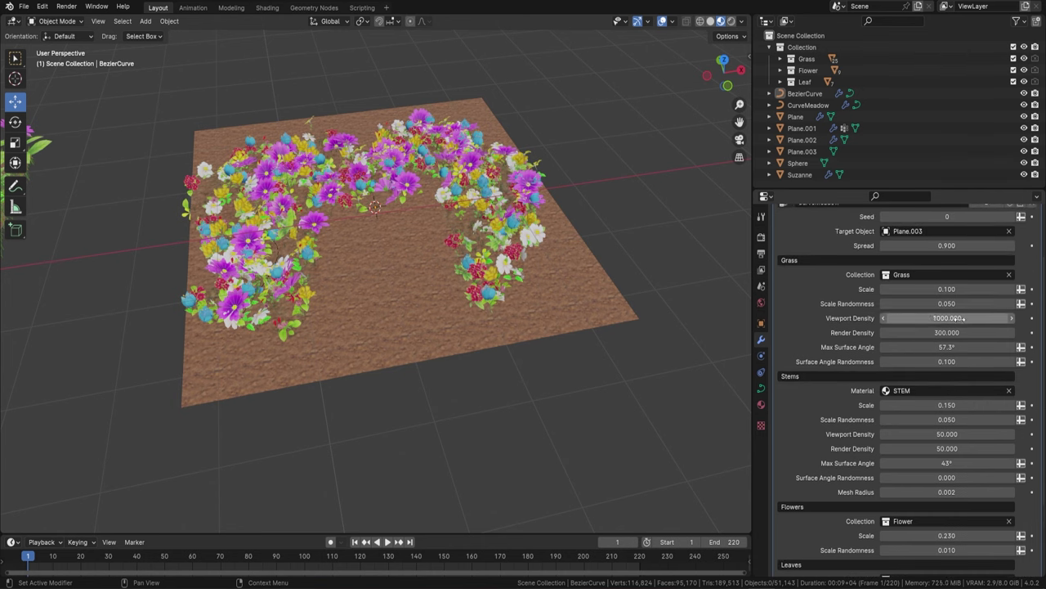
key("Tab")
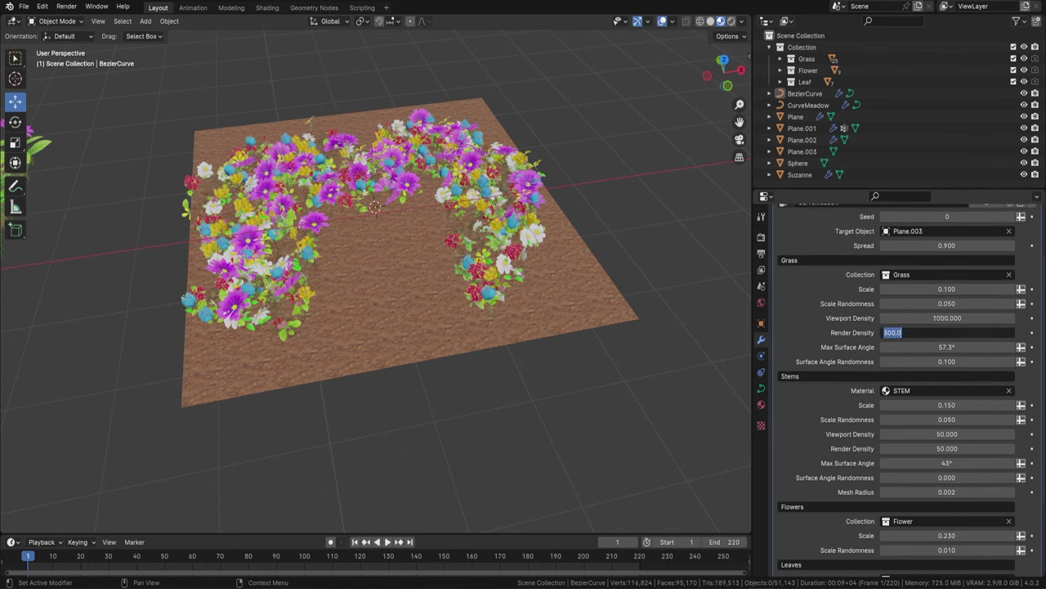
type("10")
key("Return")
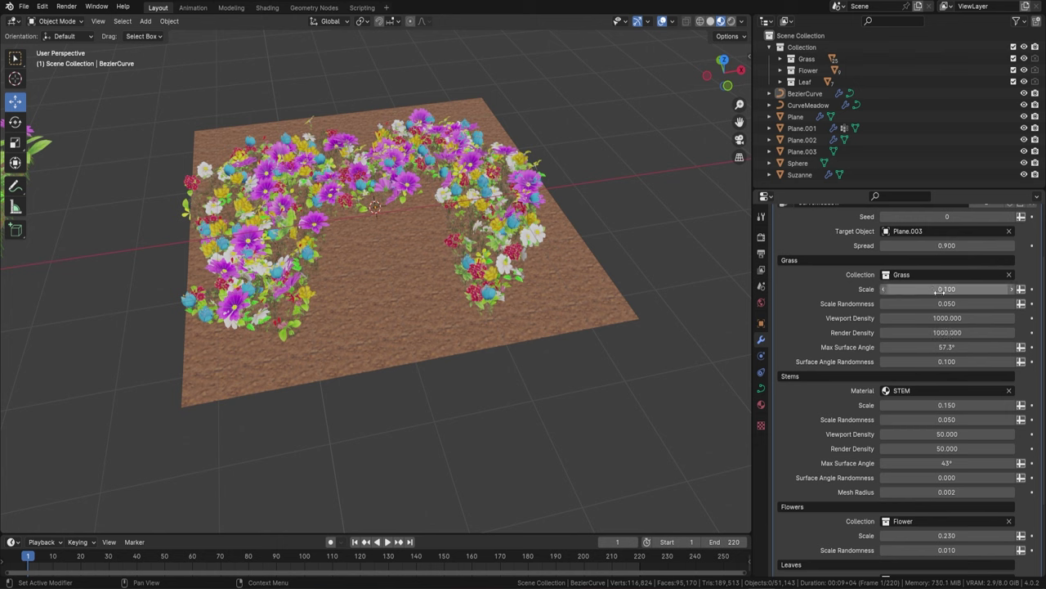
left_click_drag(938, 291, 986, 291)
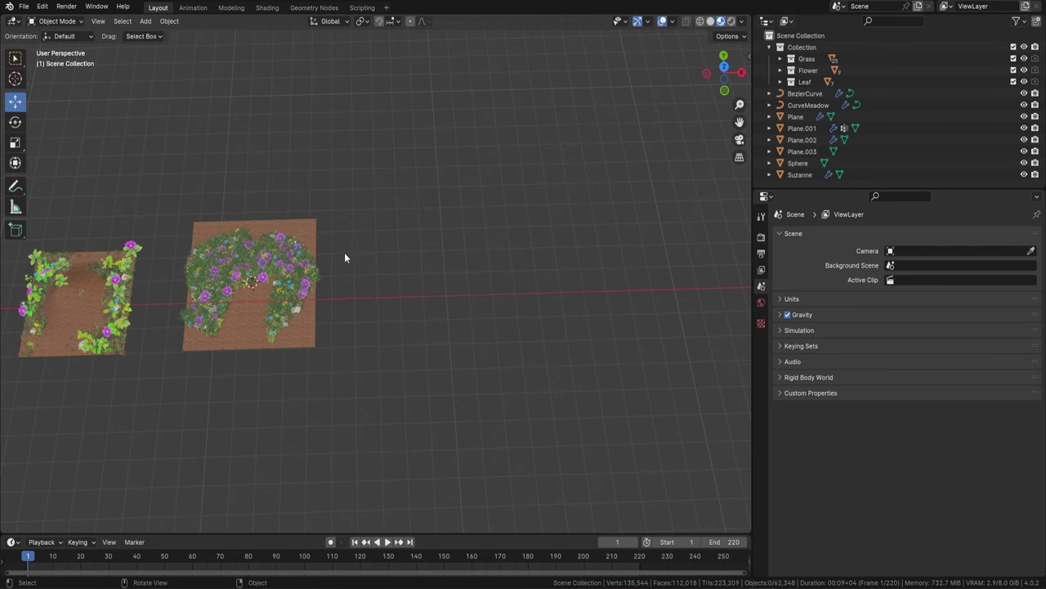
Step: Duplicate the soil plane under the curve meadow and move the copy about 8.6 m along the X axis
scroll(344, 252, "up", 3)
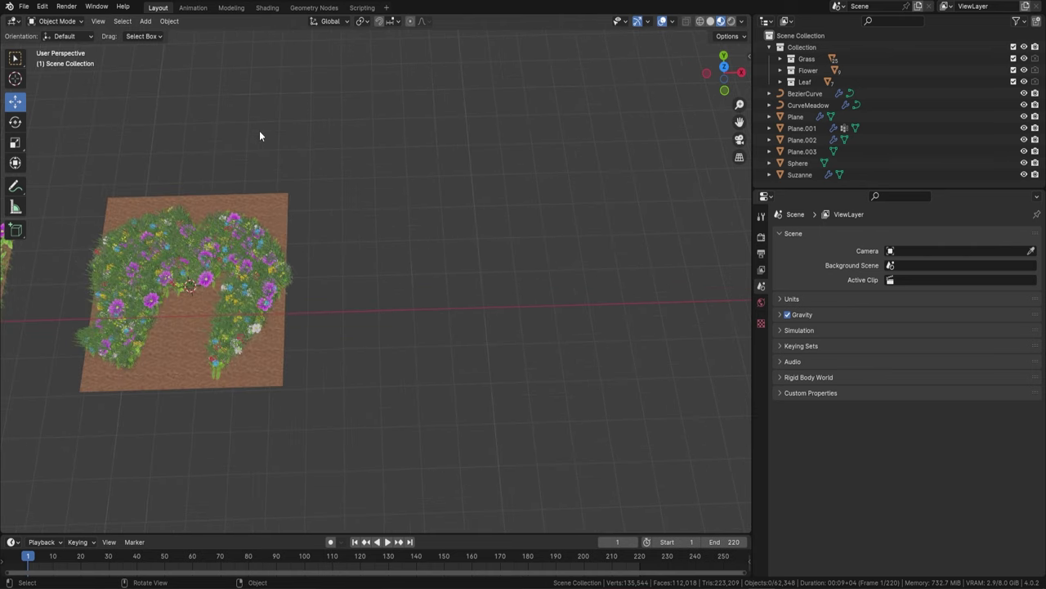
left_click(273, 210)
key("shift+d")
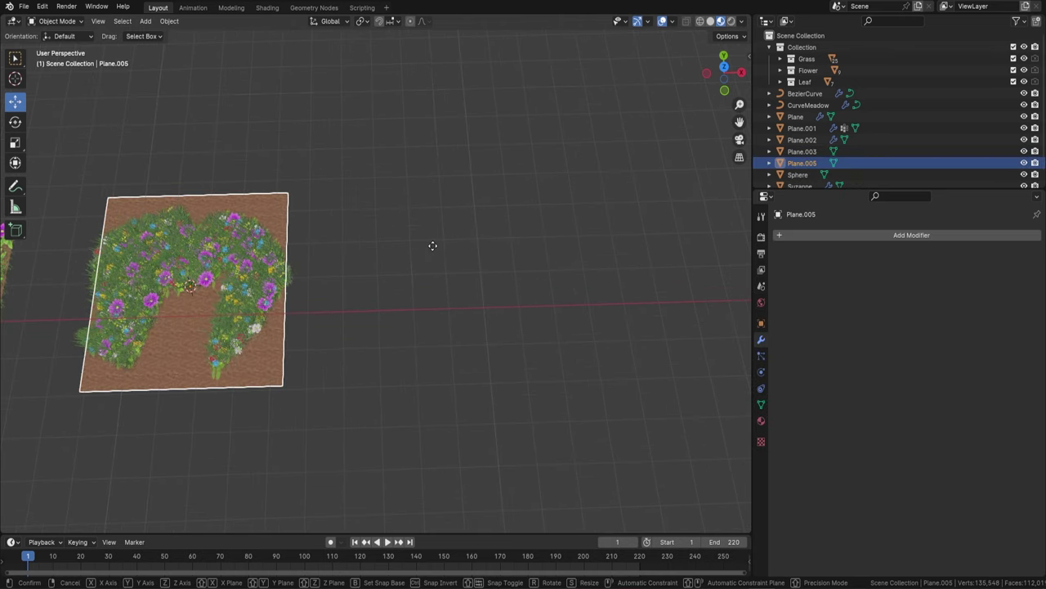
key("Escape")
key("g")
key("x")
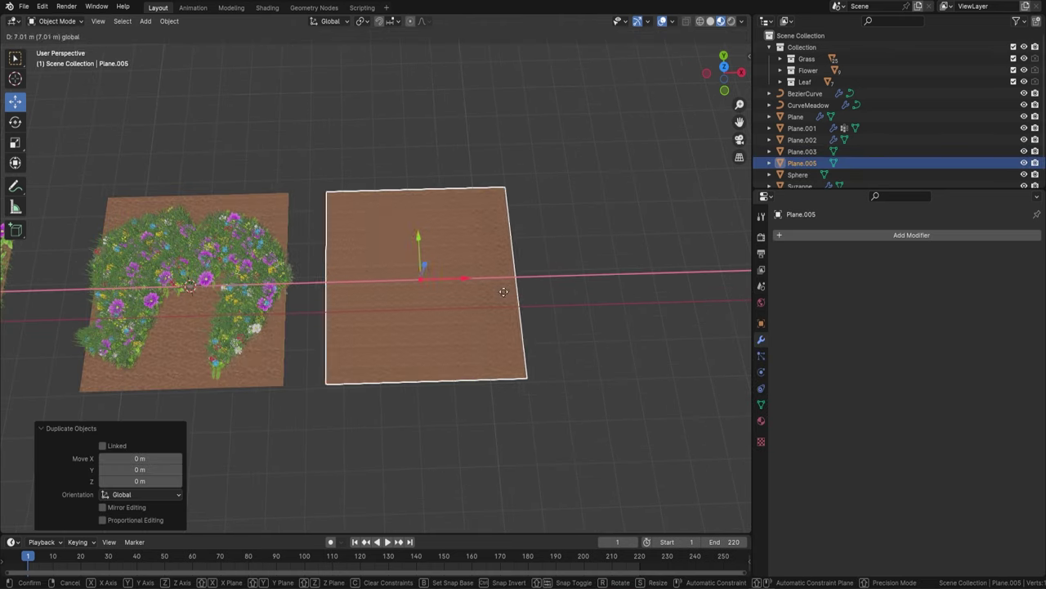
left_click(514, 178)
middle_click_drag(525, 281, 478, 275, "shift")
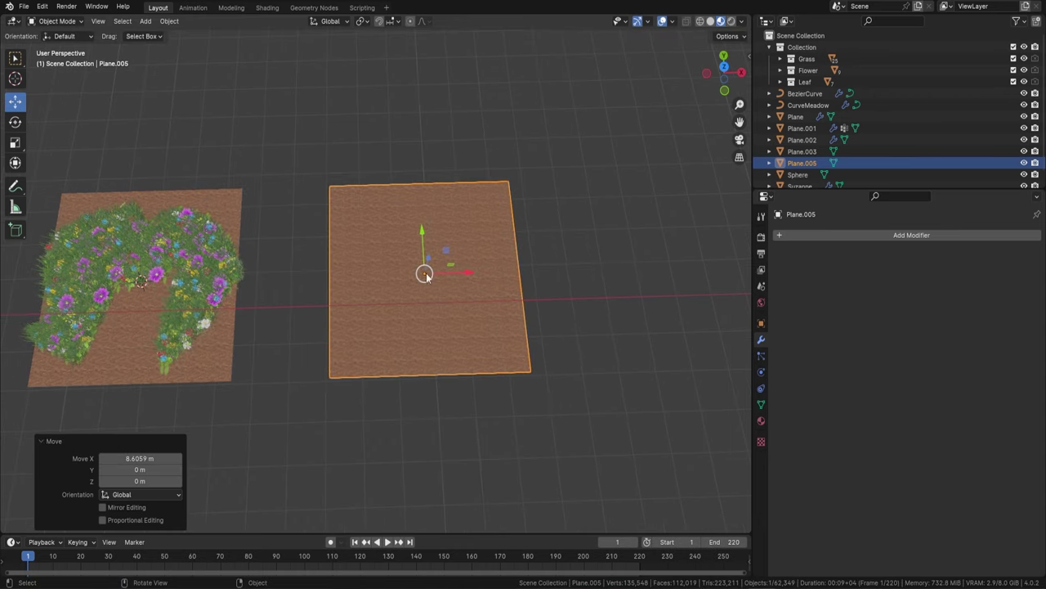
Step: Subdivide the whole copied soil plane three times in Edit Mode
key("Tab")
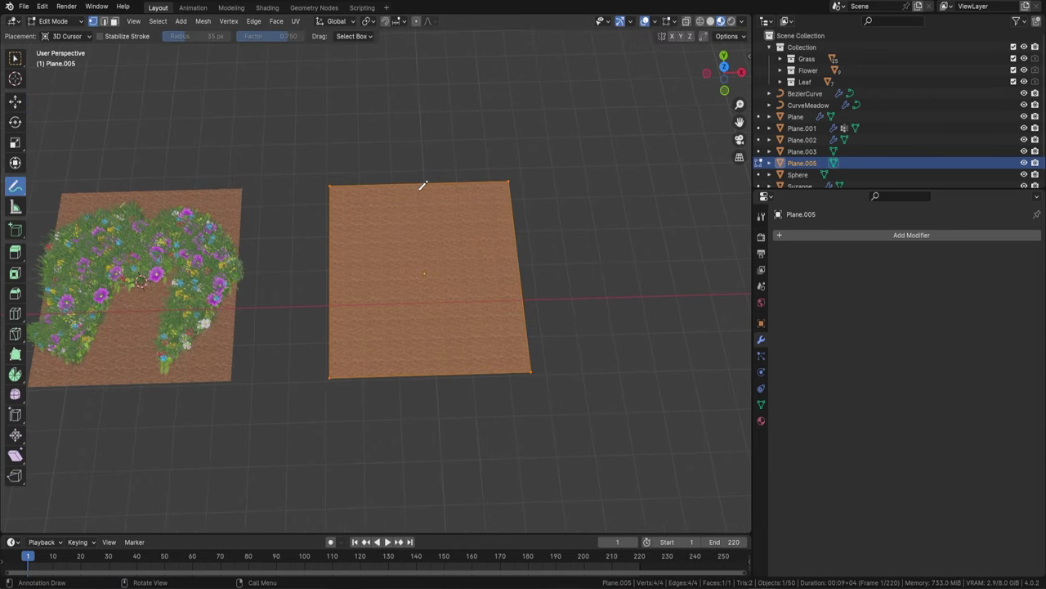
left_click(15, 102)
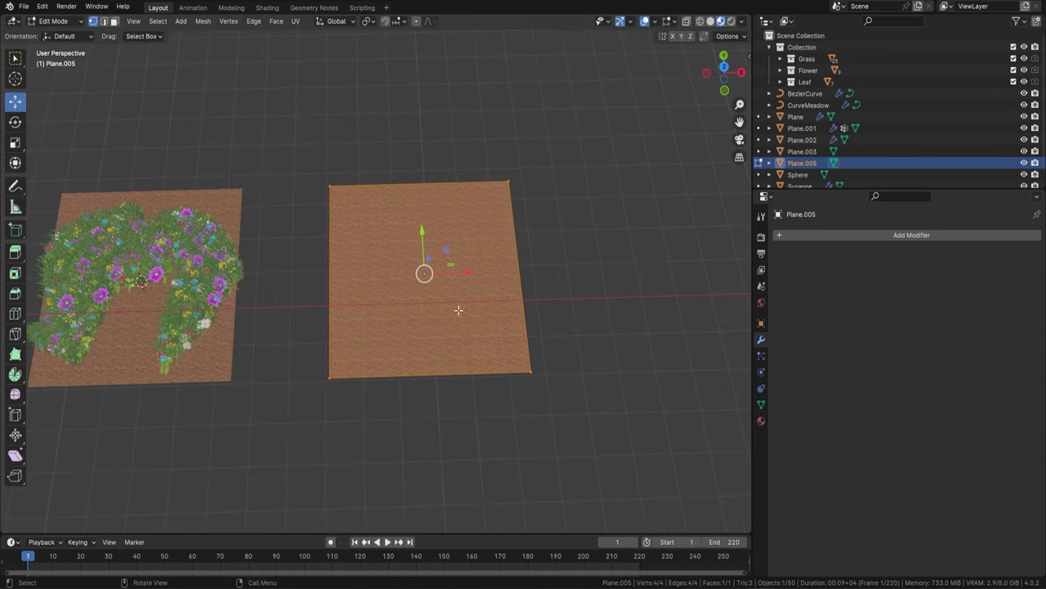
right_click(548, 211)
left_click(522, 228)
right_click(515, 224)
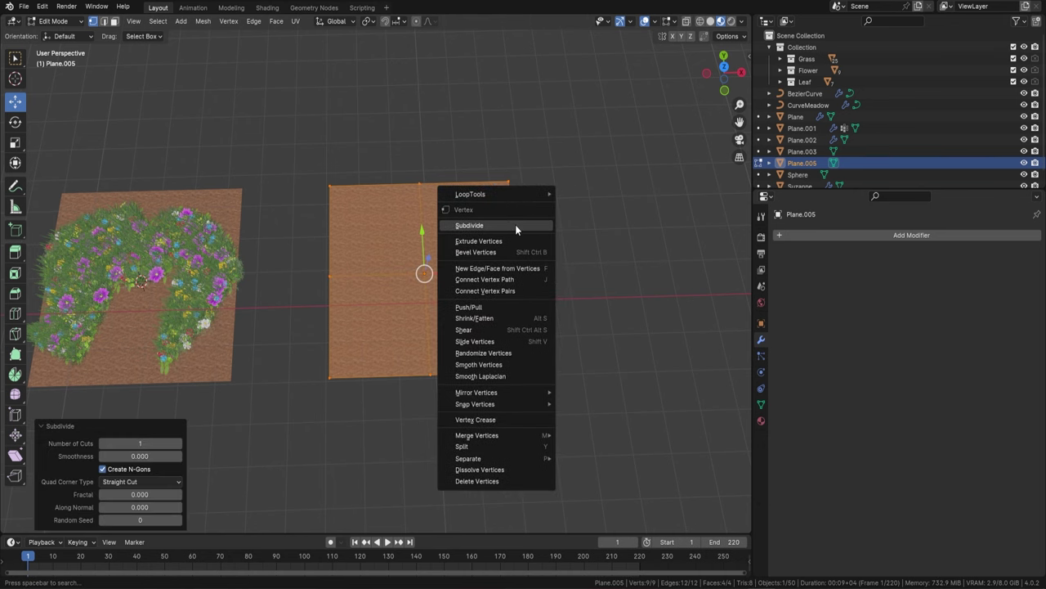
left_click(513, 225)
right_click(511, 225)
left_click(511, 225)
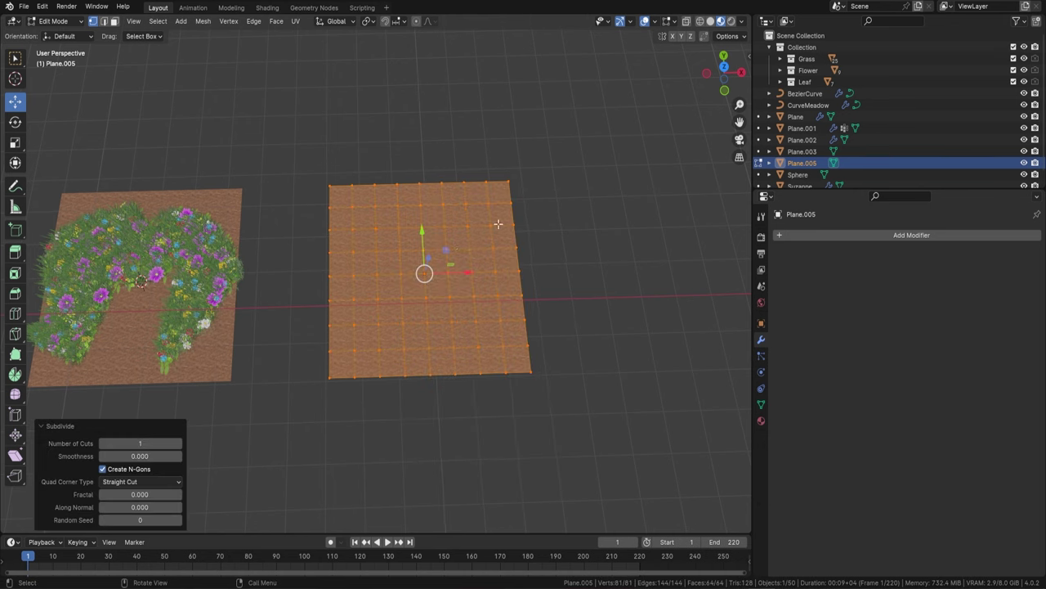
Step: Raise the last subdivision's number of cuts to 6 and return to Object Mode
left_click(180, 443)
left_click(179, 443)
left_click(179, 443)
left_click(179, 443)
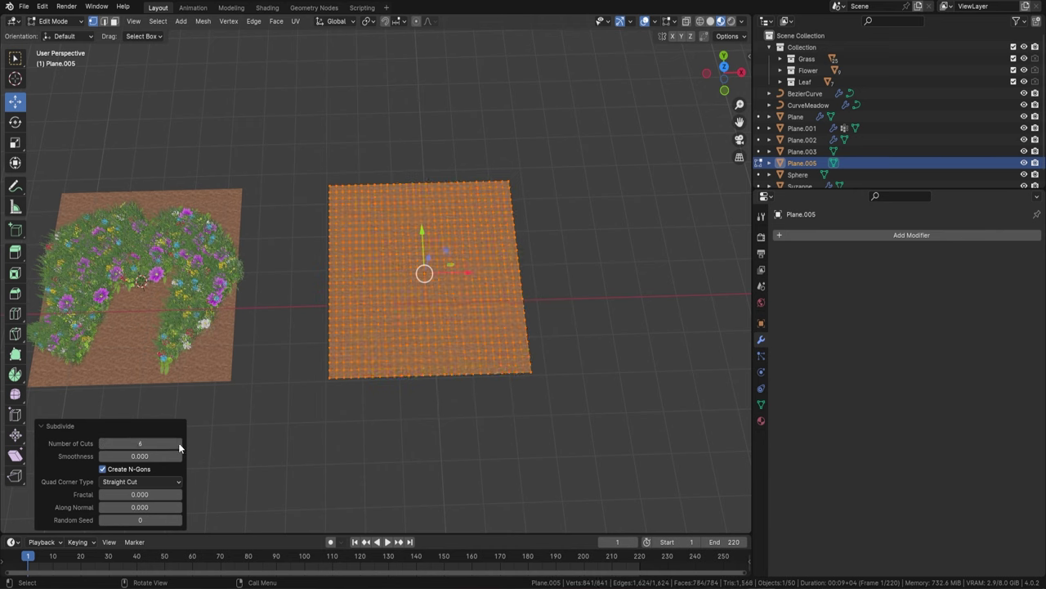
left_click(179, 443)
key("Tab")
Step: Add a vertex group to the subdivided plane and name it Weight Paint
left_click(761, 405)
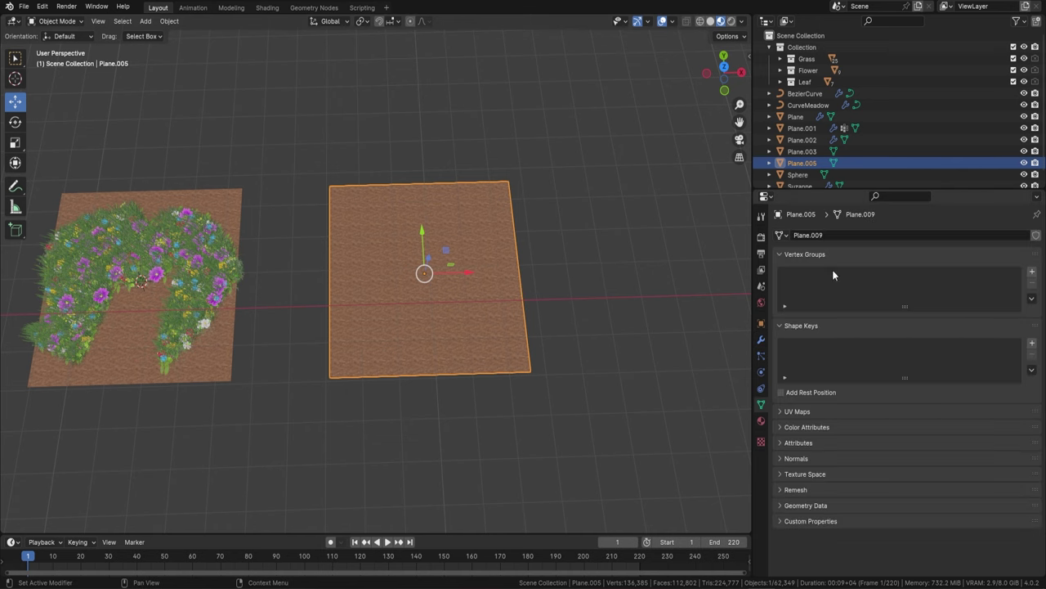
left_click(1032, 271)
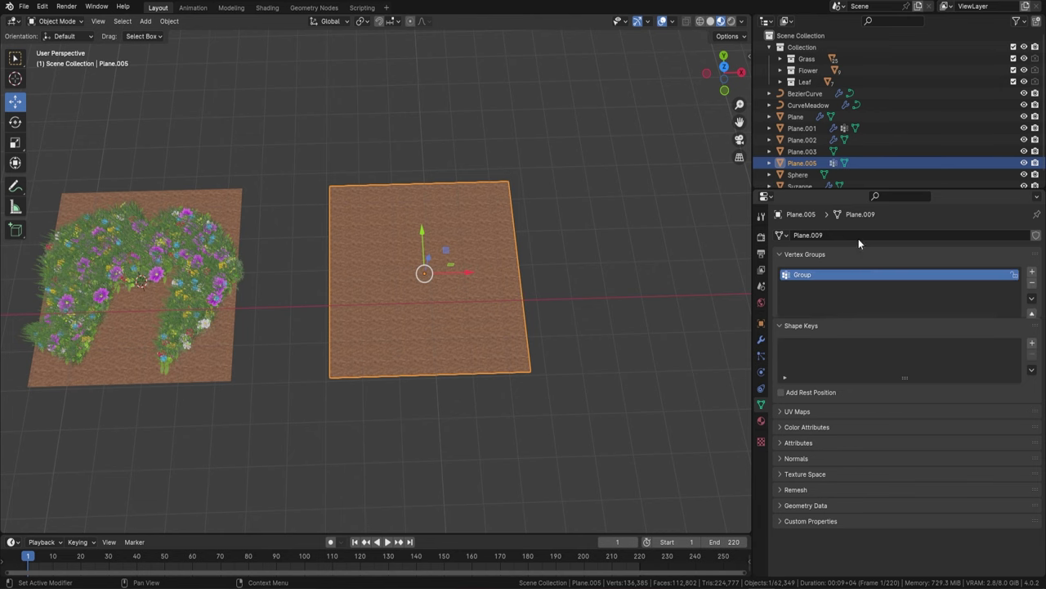
double_click(832, 273)
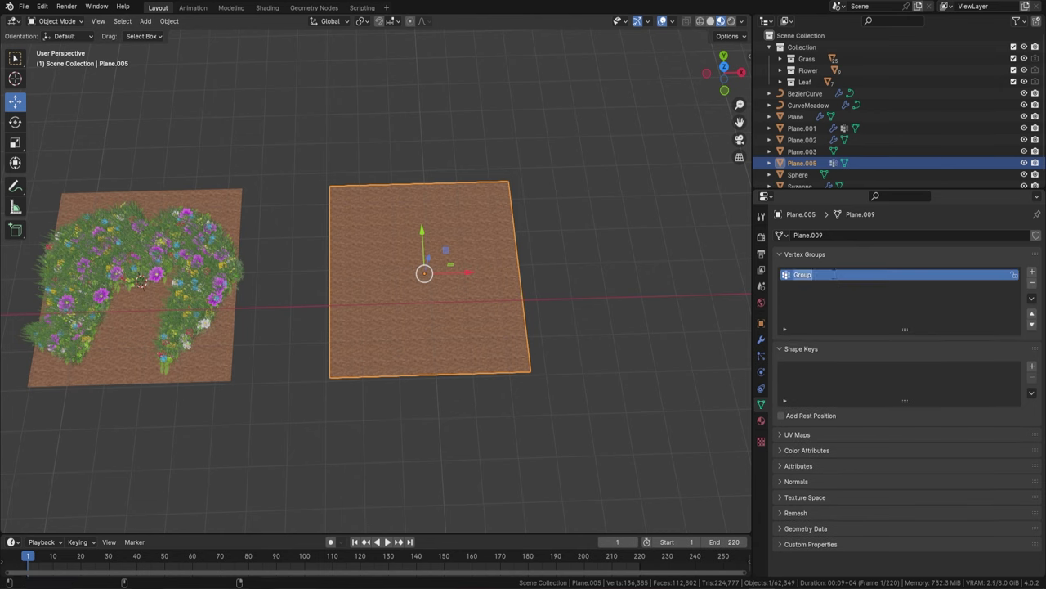
type("Weight ")
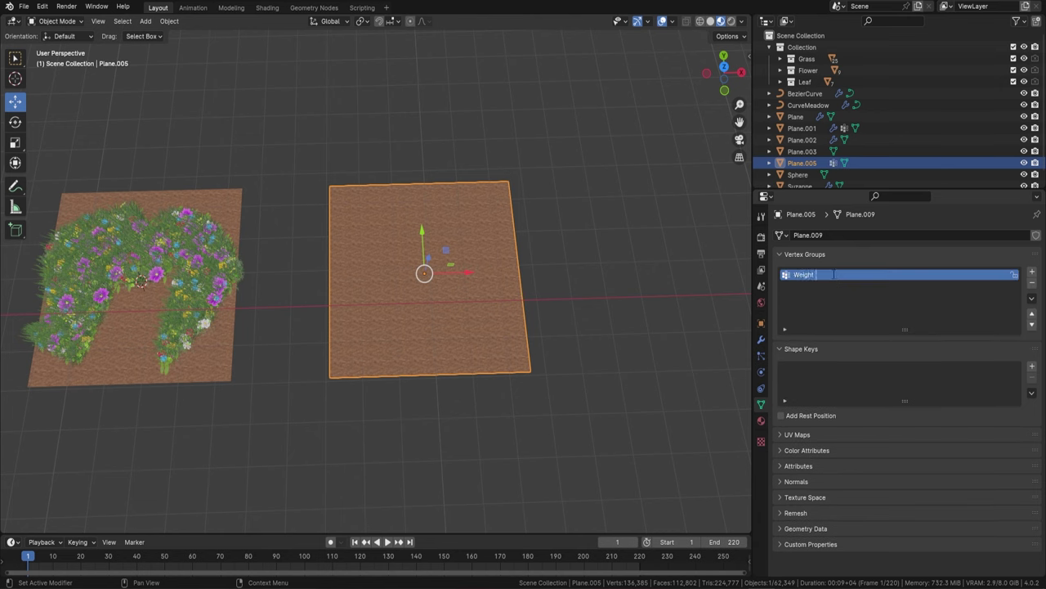
type("Paint")
Step: Weight-paint a wavy band along the plane's far edge with the brush weight at 1.000, then return to Object Mode
left_click(69, 23)
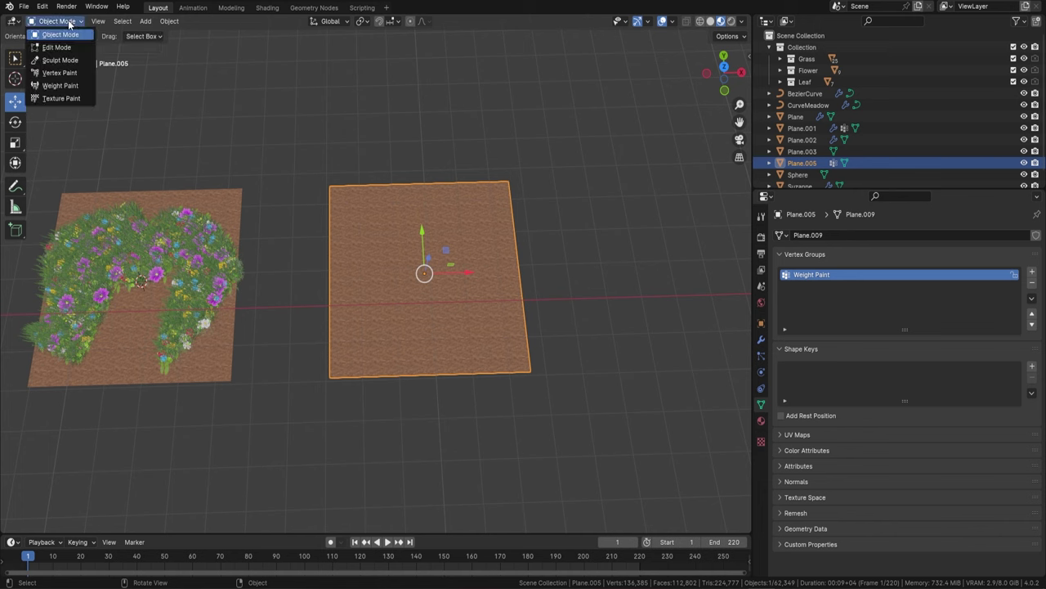
left_click(70, 86)
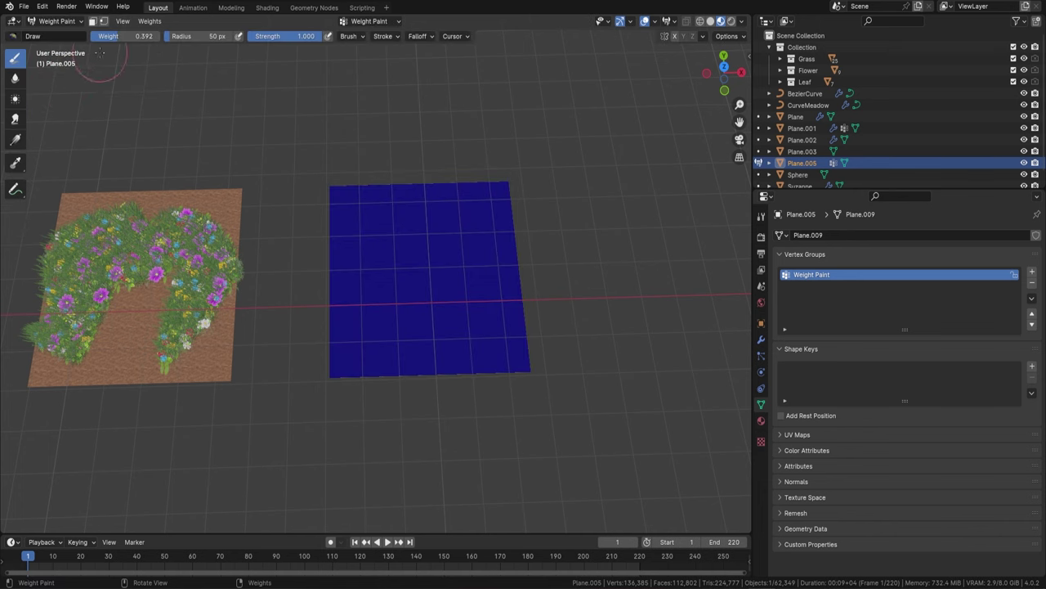
left_click_drag(115, 37, 152, 40)
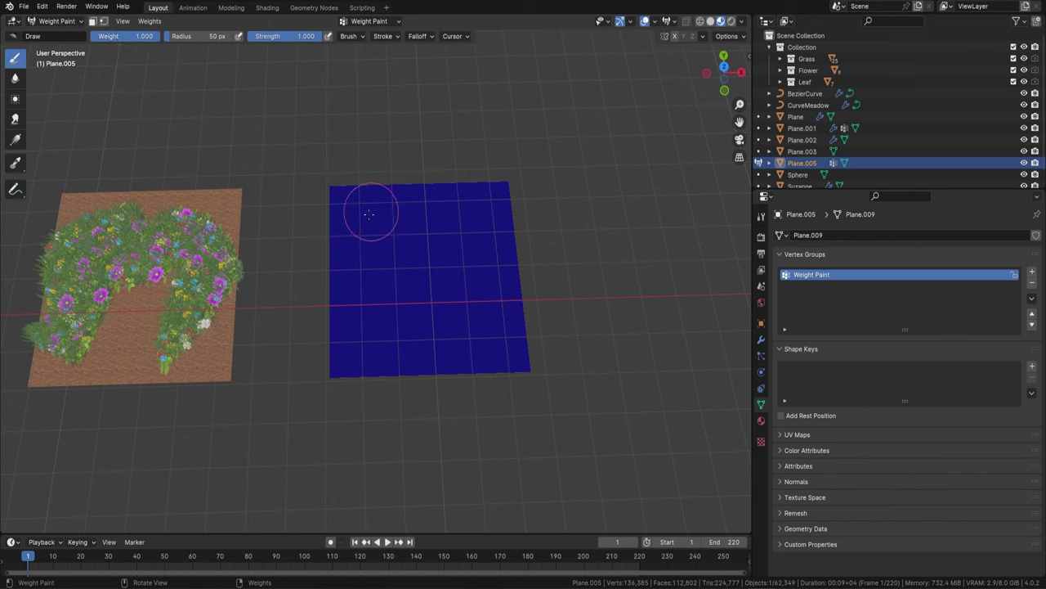
mouse_move(368, 214)
left_mouse_down()
mouse_move(418, 199)
mouse_move(493, 208)
left_mouse_up()
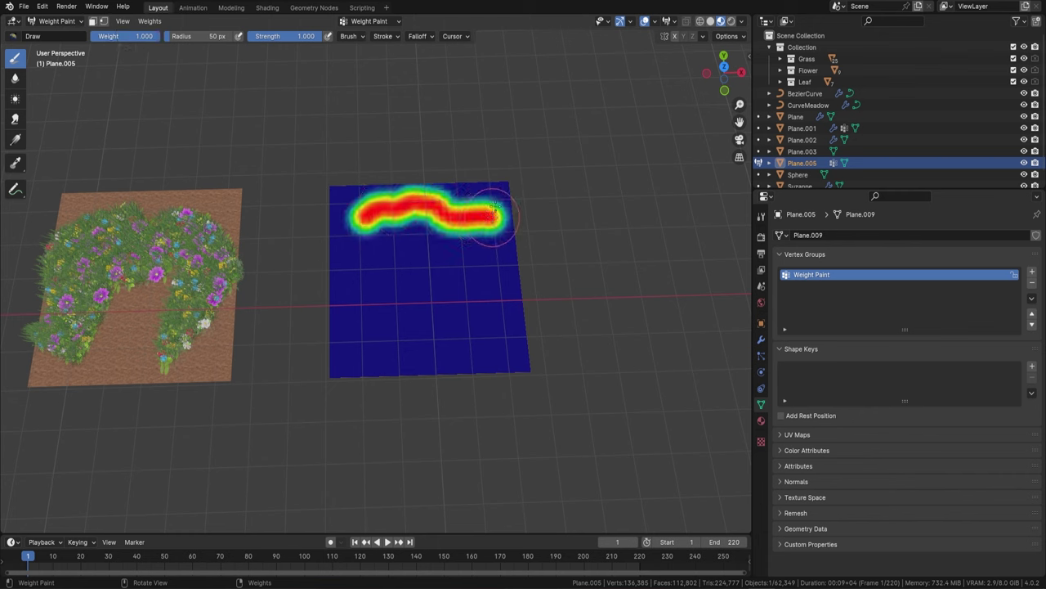
left_click(69, 22)
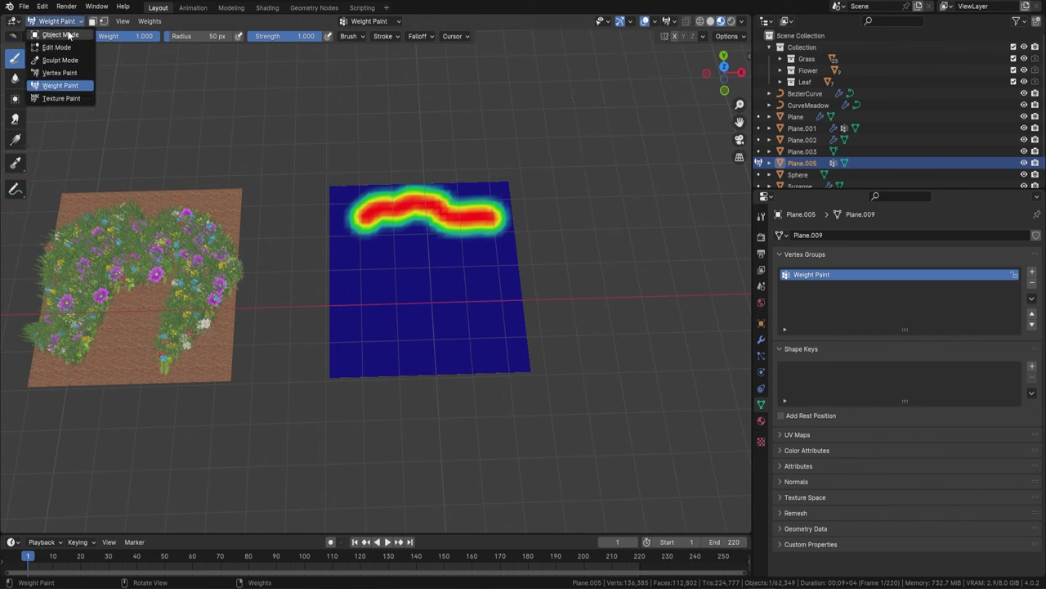
left_click(69, 34)
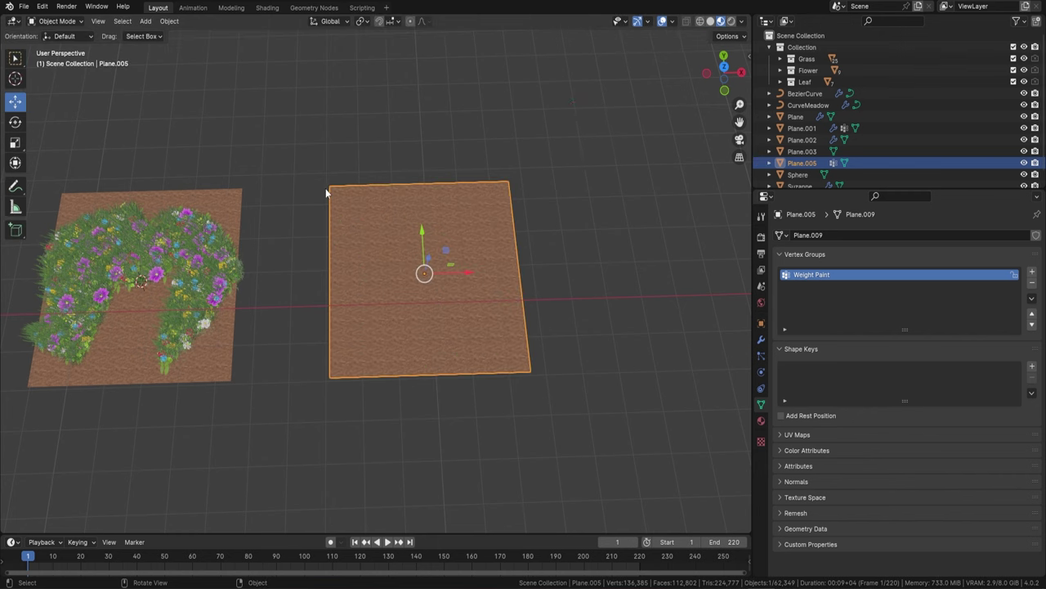
Step: Add a Geometry Nodes modifier to the plane and assign the Meadow node group
left_click(761, 339)
left_click(851, 236)
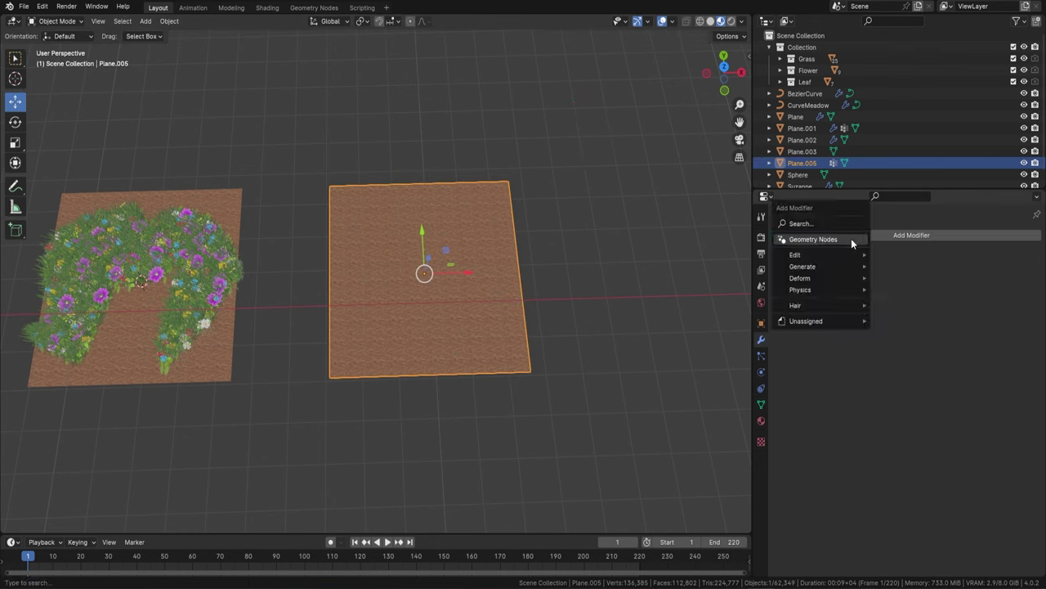
left_click(853, 238)
left_click(787, 272)
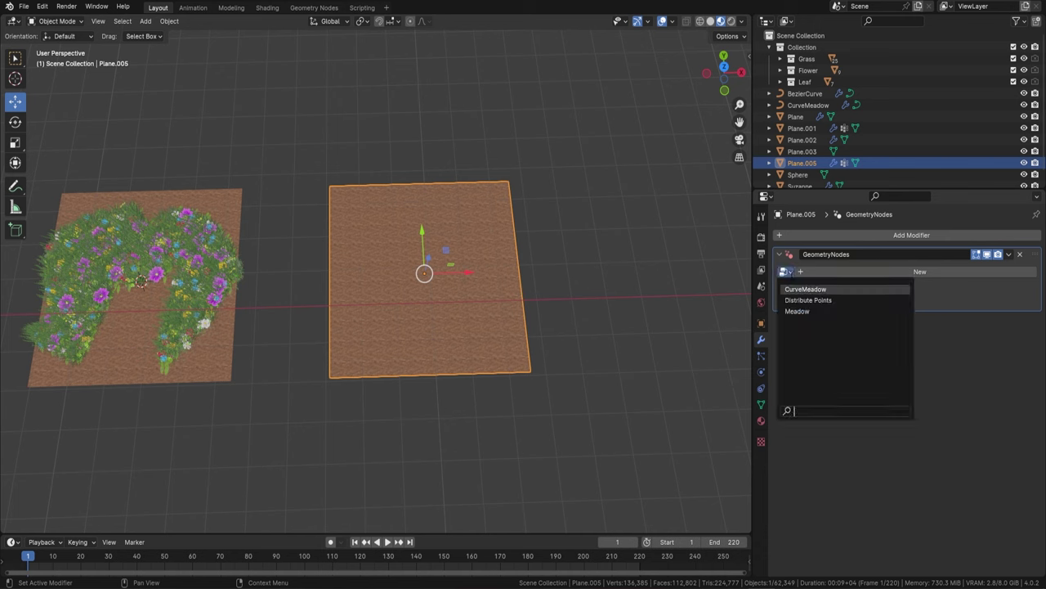
key("Return")
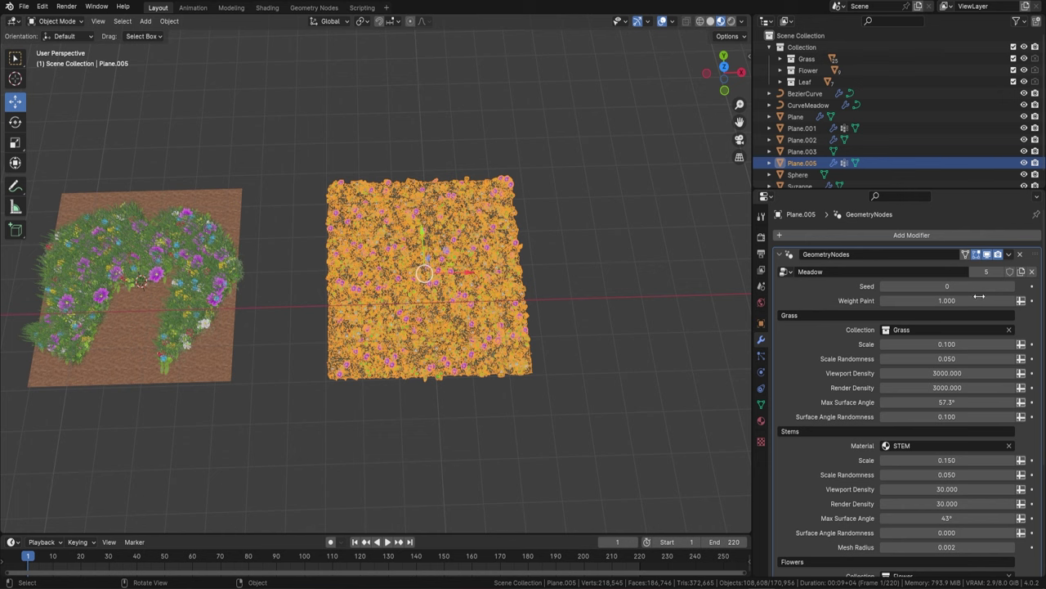
Step: Drive the Meadow modifier's Weight Paint input with the Weight Paint vertex group, then deselect the plane
left_click(1021, 301)
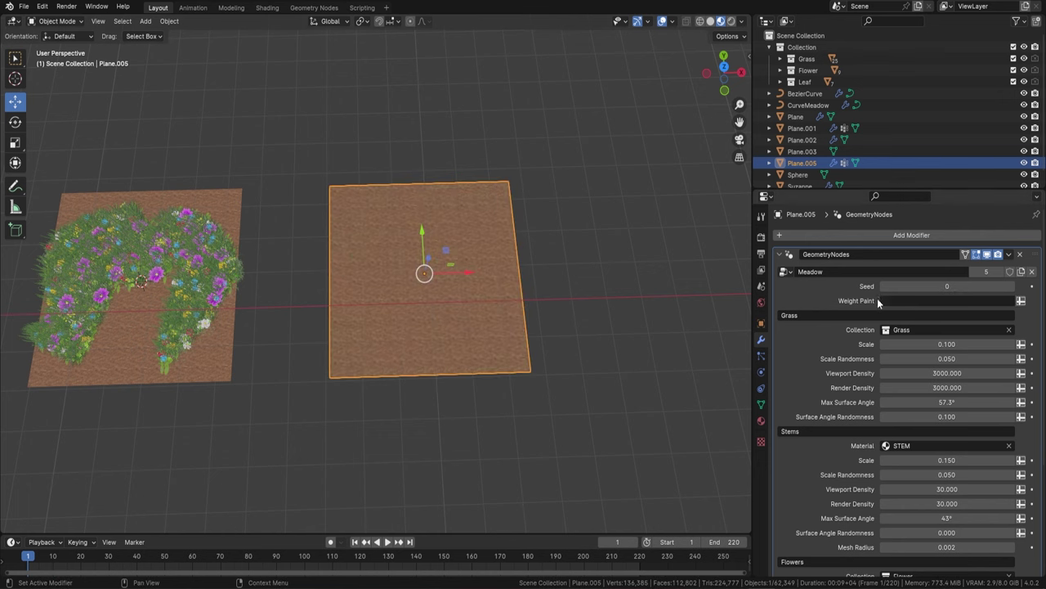
left_click(911, 301)
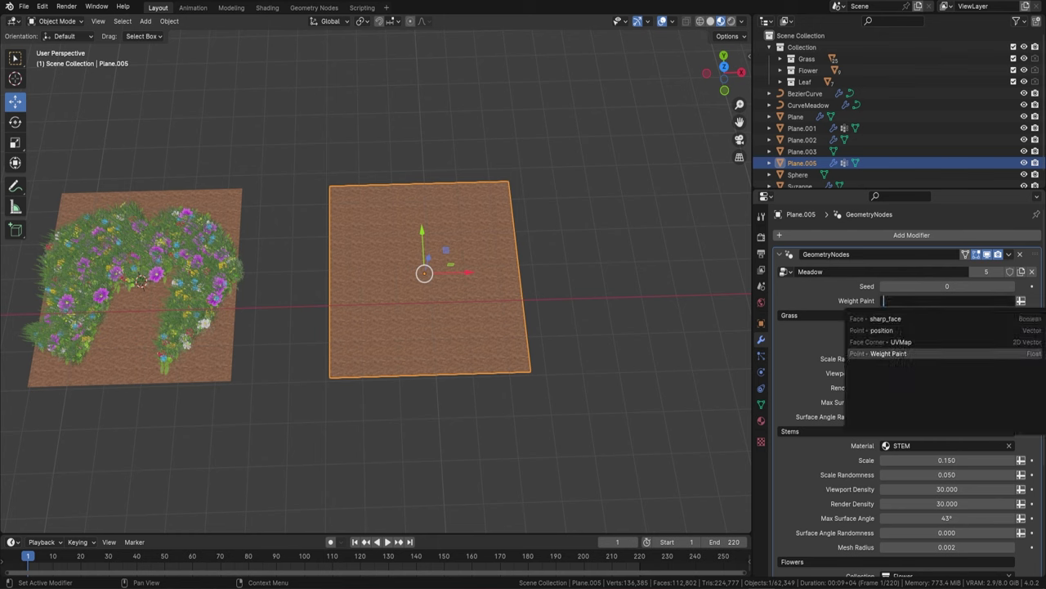
left_click(895, 353)
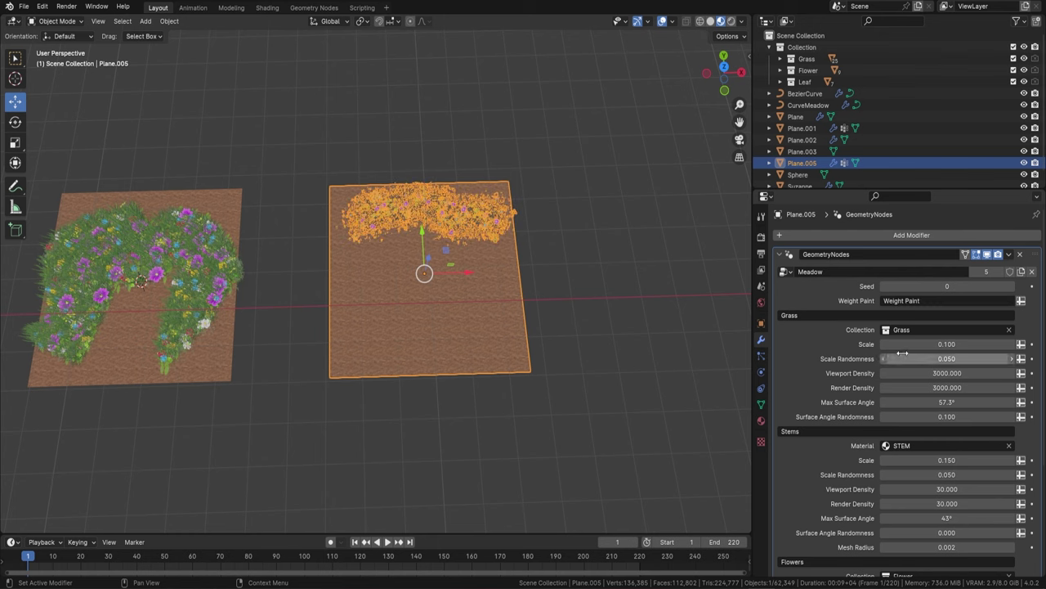
middle_click_drag(551, 256, 468, 265)
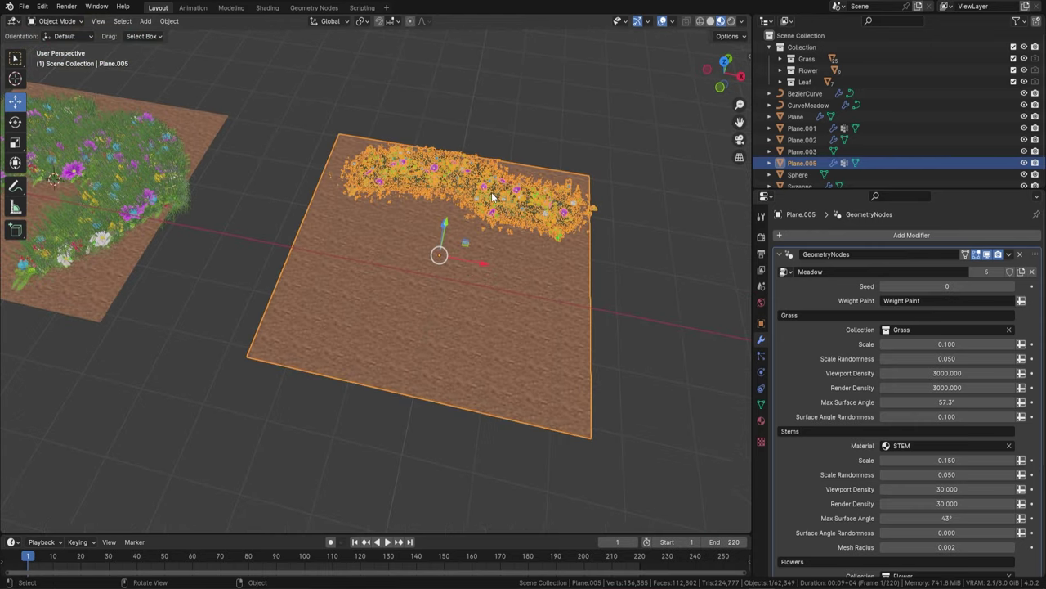
middle_click_drag(491, 207, 531, 204)
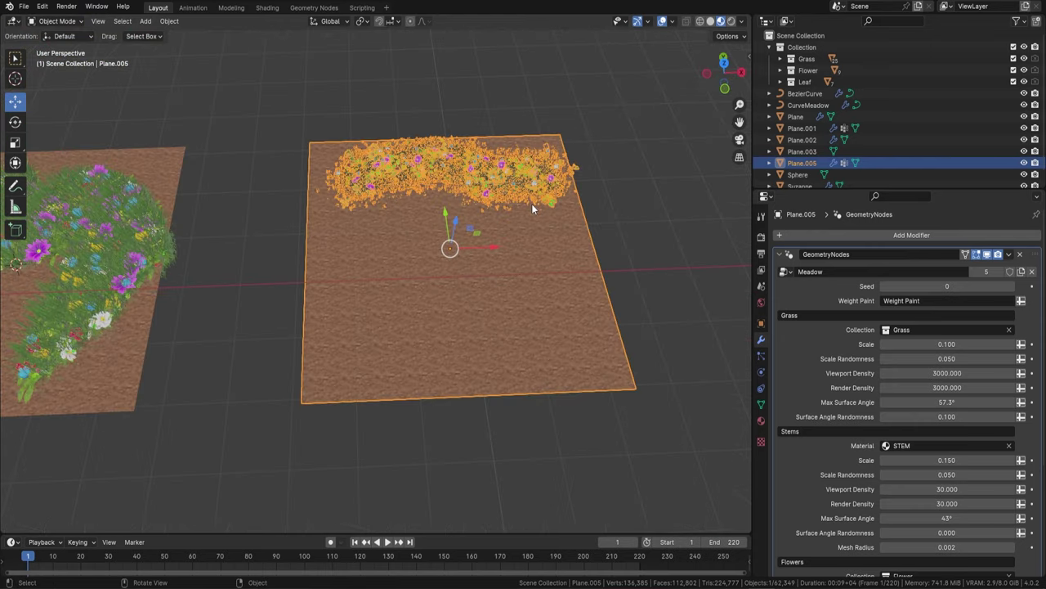
key("alt+a")
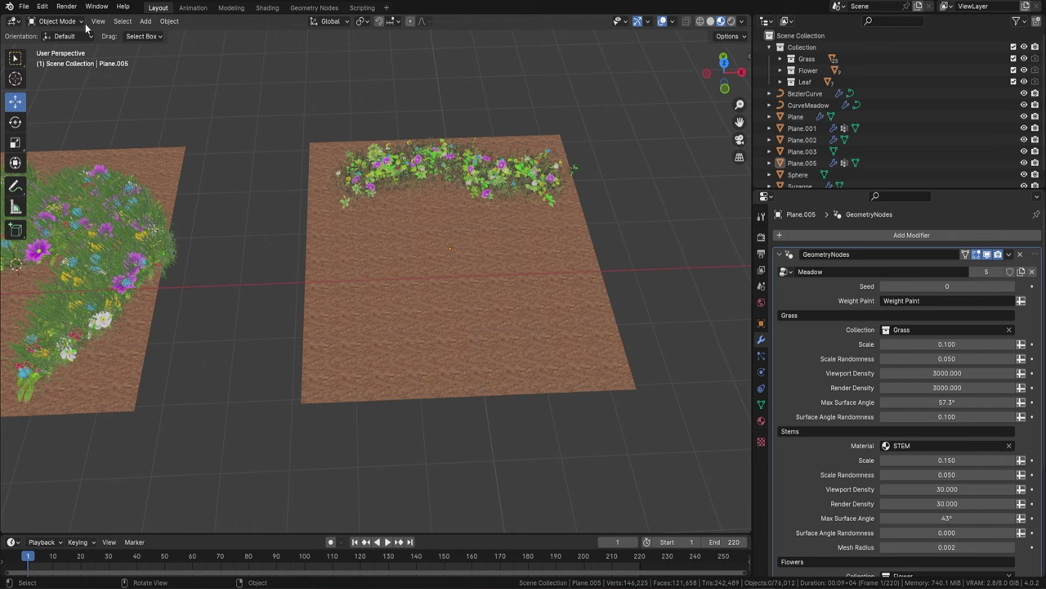
Step: Weight-paint further meadow patches across the middle of the plane at full weight
left_click(77, 22)
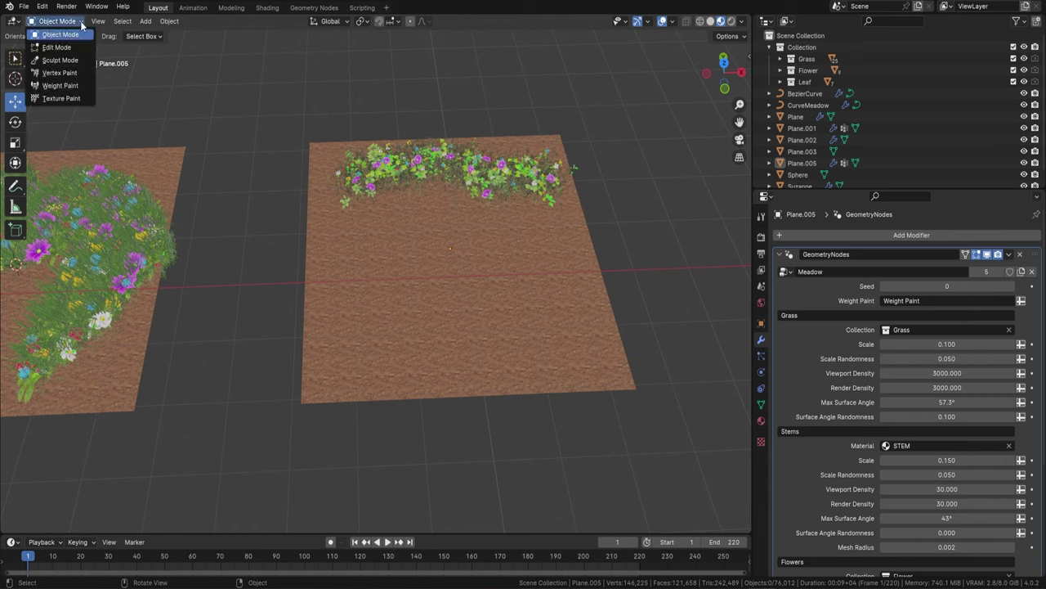
left_click(67, 88)
mouse_move(336, 290)
left_mouse_down()
mouse_move(376, 272)
mouse_move(405, 325)
left_mouse_up()
left_click_drag(423, 266, 470, 262)
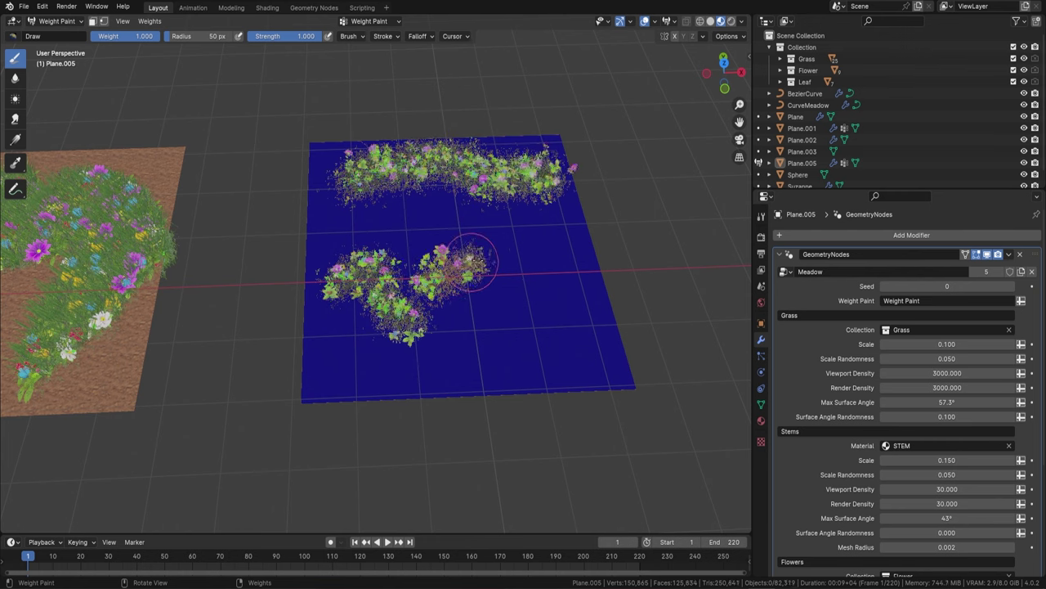
Step: Lower the brush weight to 0.262 and paint a sparser patch on the near half of the plane
scroll(532, 287, "up", 3)
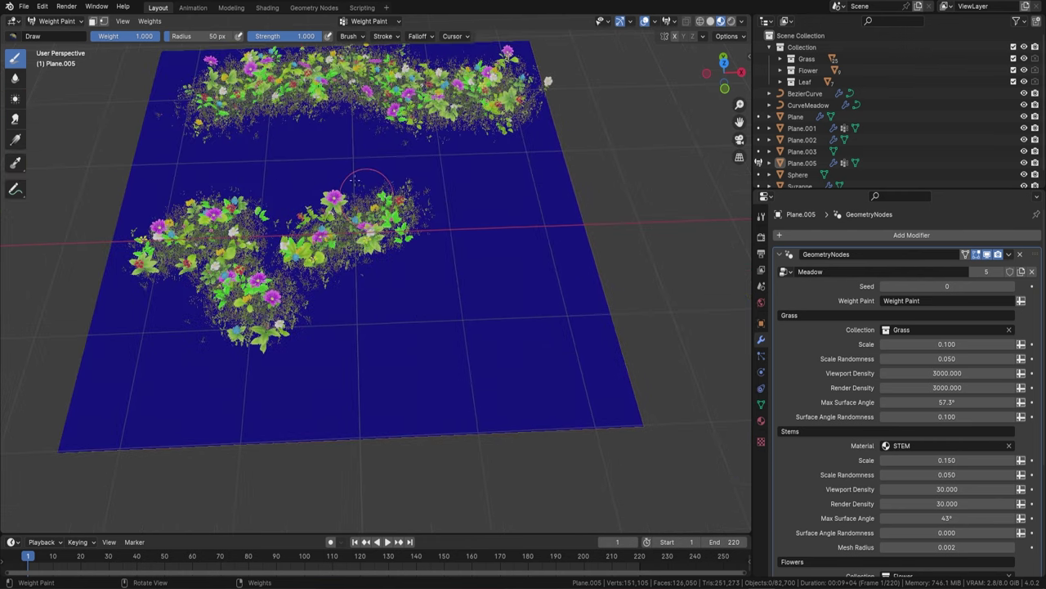
left_click_drag(157, 36, 110, 36)
mouse_move(362, 384)
left_mouse_down()
mouse_move(401, 319)
mouse_move(427, 306)
mouse_move(479, 234)
mouse_move(415, 357)
left_mouse_up()
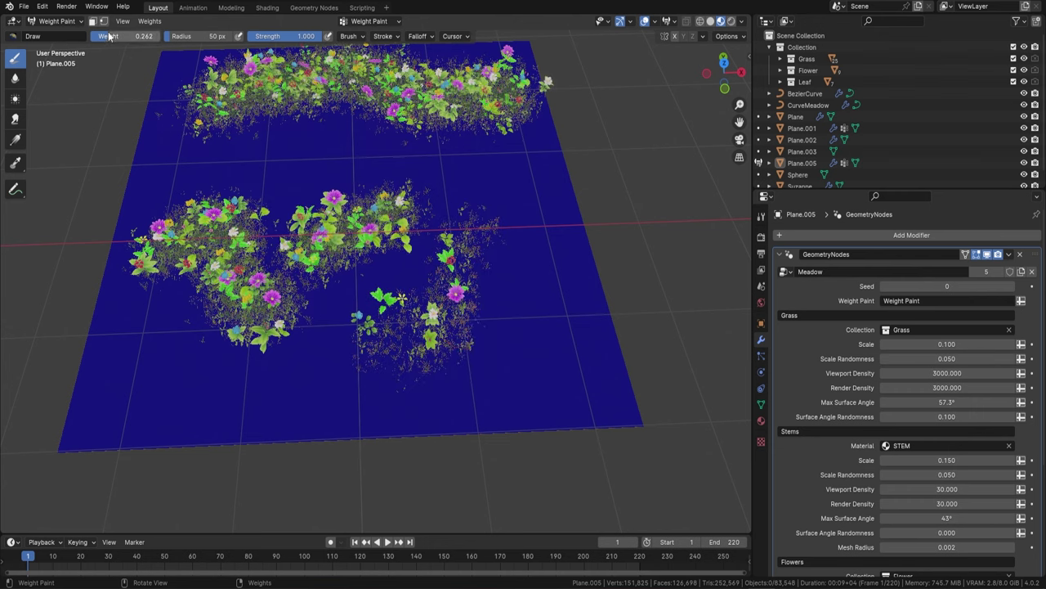
Step: Reduce the brush weight to 0.123 and paint more strokes beside the sparse patch and across the plane
left_click_drag(109, 36, 101, 36)
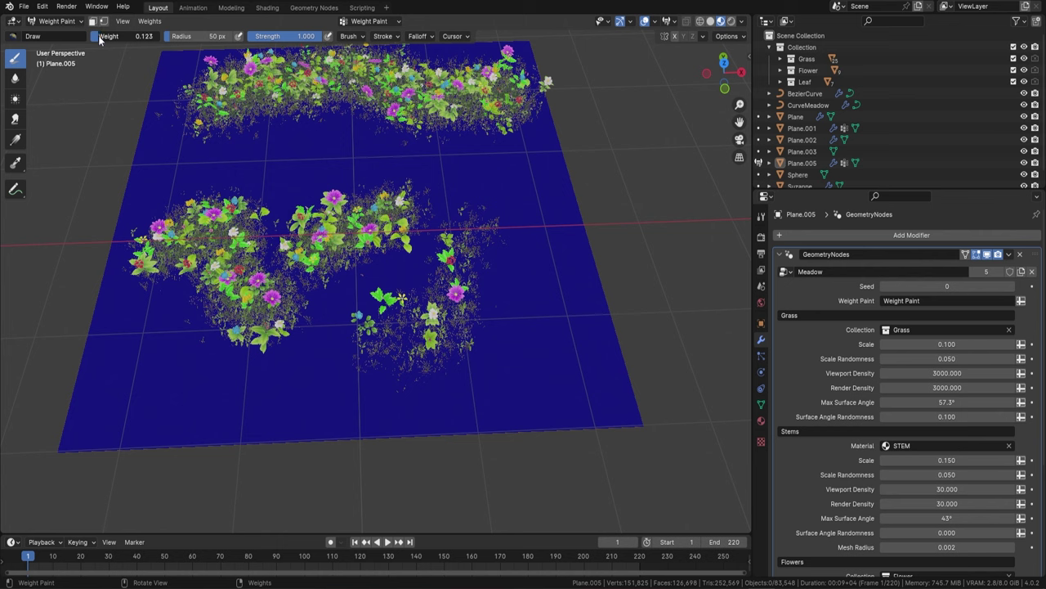
left_click_drag(451, 354, 456, 385)
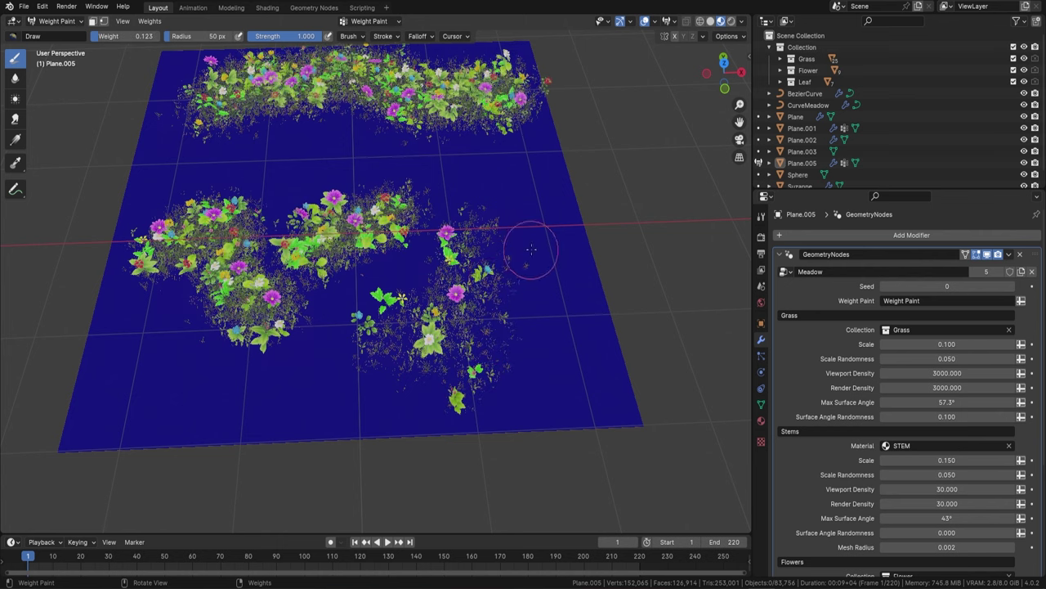
mouse_move(532, 244)
left_mouse_down()
mouse_move(363, 282)
mouse_move(419, 234)
mouse_move(342, 291)
mouse_move(351, 320)
mouse_move(452, 237)
mouse_move(307, 207)
left_mouse_up()
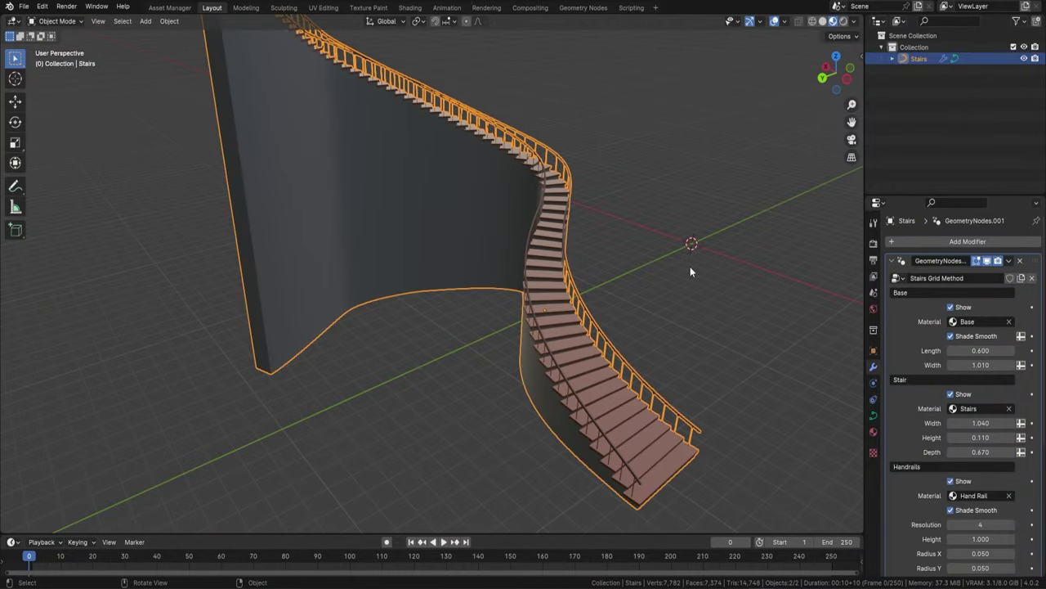
Step: Hide the staircase's base and stair treads in the Stairs Grid Method modifier, then show both again
left_click(951, 308)
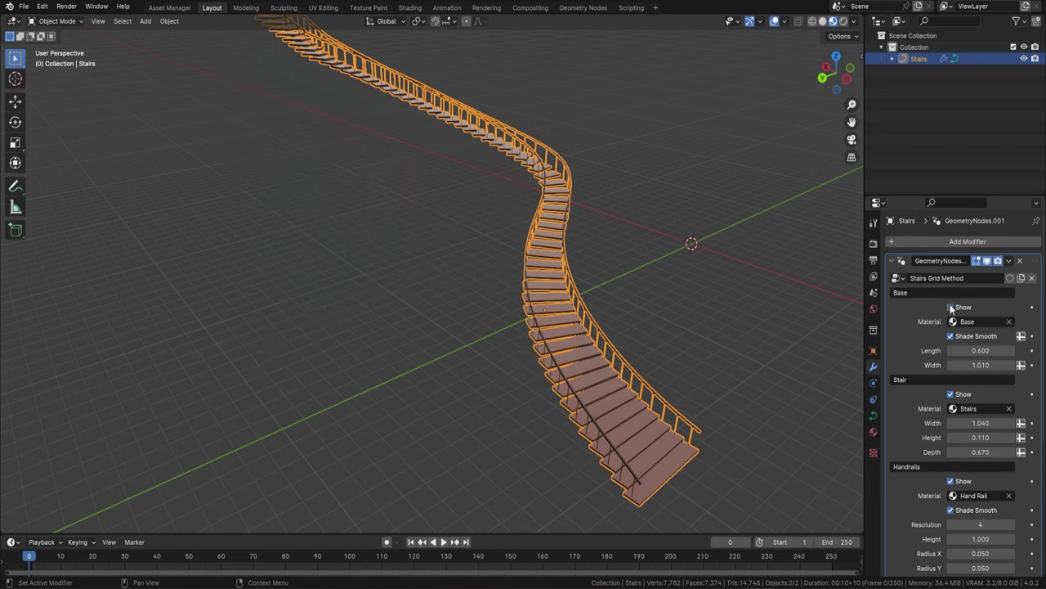
middle_click_drag(666, 271, 491, 325)
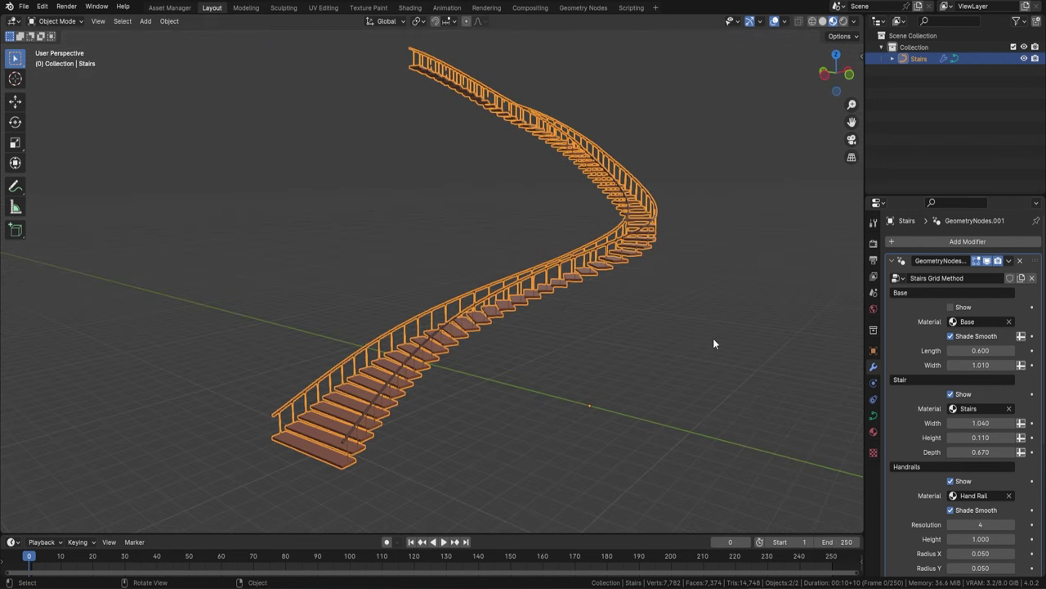
left_click(951, 394)
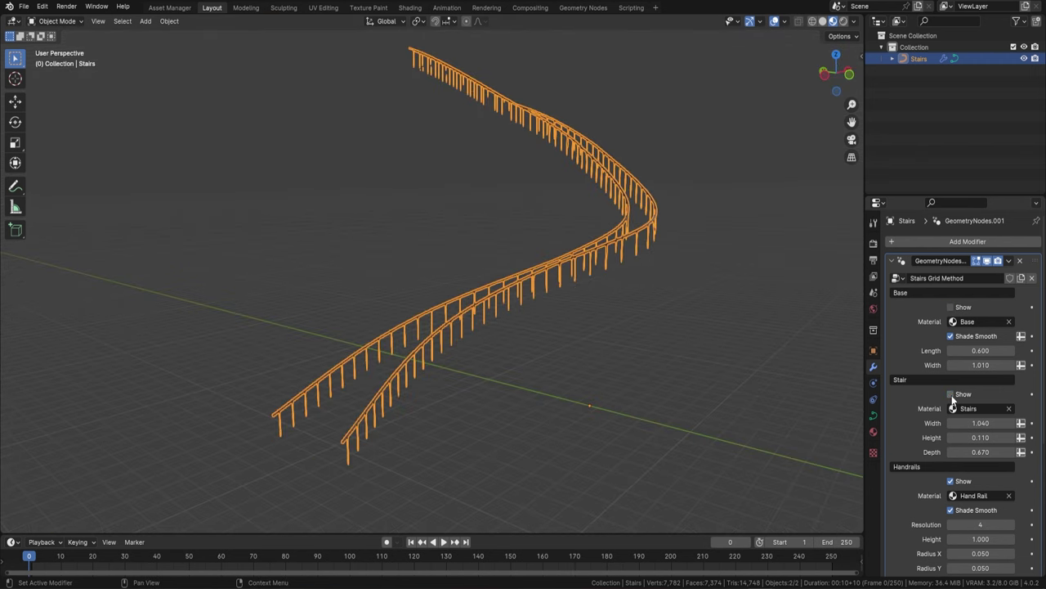
left_click(951, 394)
left_click(950, 307)
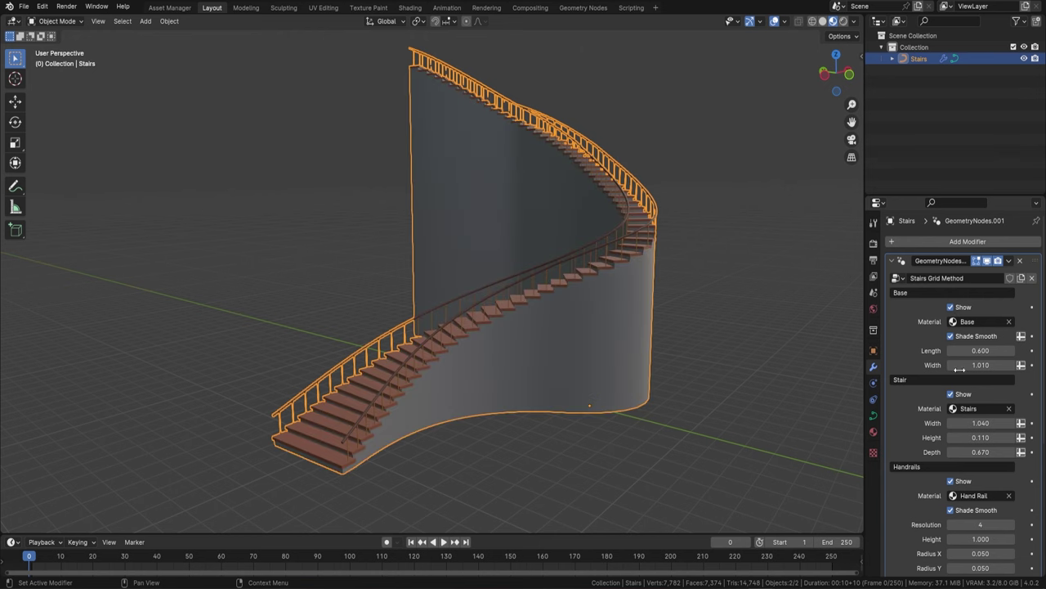
Step: Hide the staircase's stair treads, handrails and poles in the Stairs Grid Method modifier
left_click(951, 394)
middle_click_drag(523, 393, 794, 413)
scroll(964, 396, "down", 4)
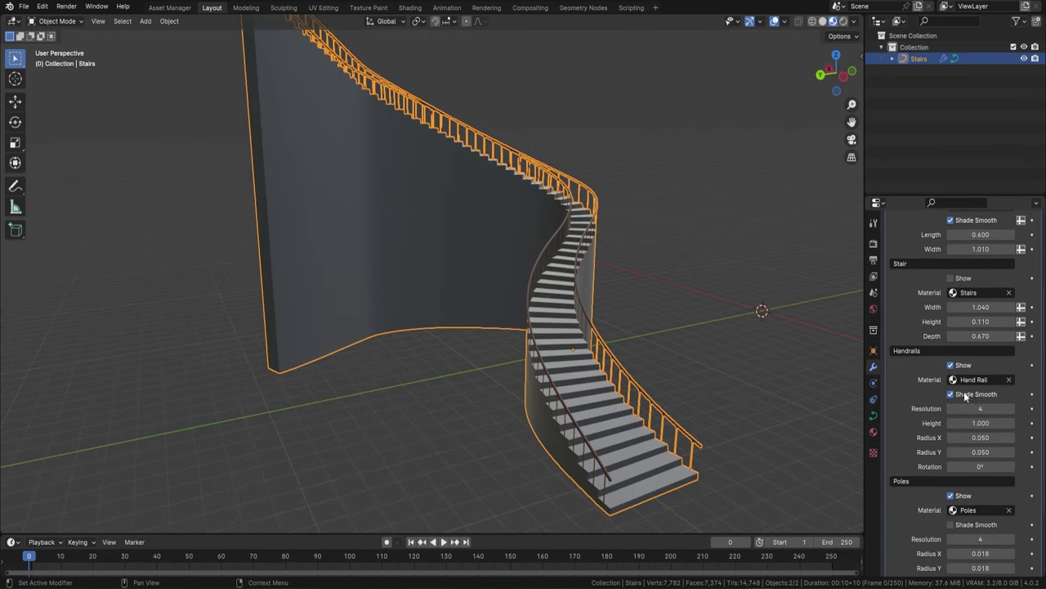
left_click(952, 365)
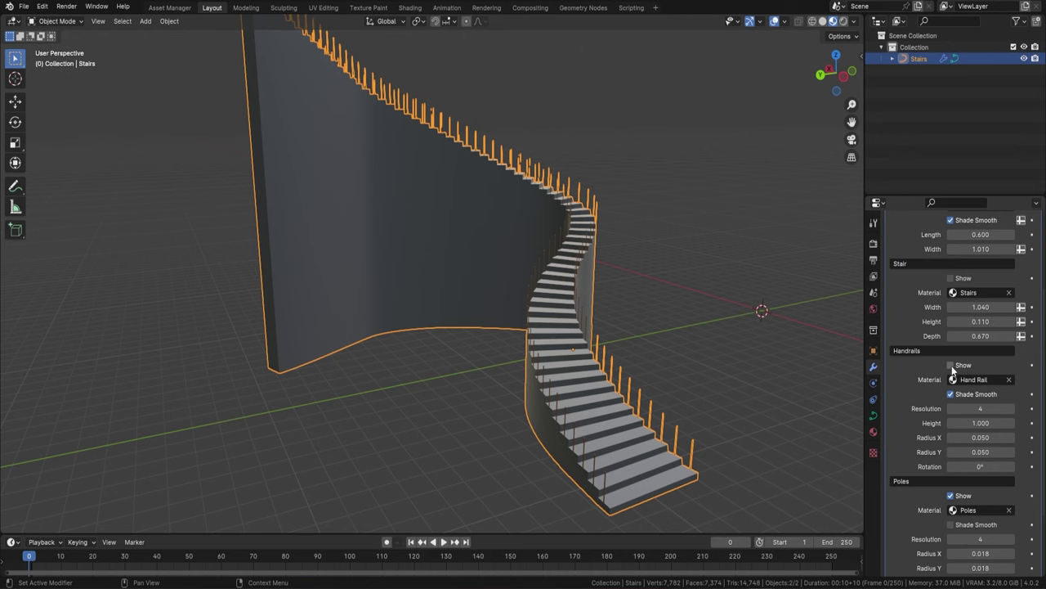
left_click(951, 496)
middle_click_drag(733, 384, 768, 409)
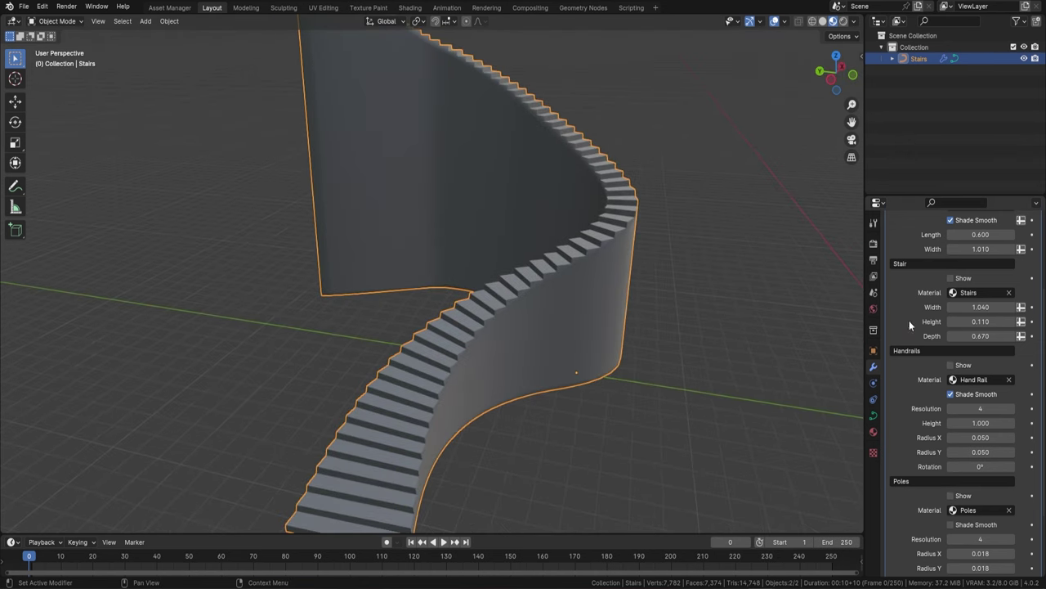
Step: Show the stair treads again and hide the staircase's base
left_click(950, 278)
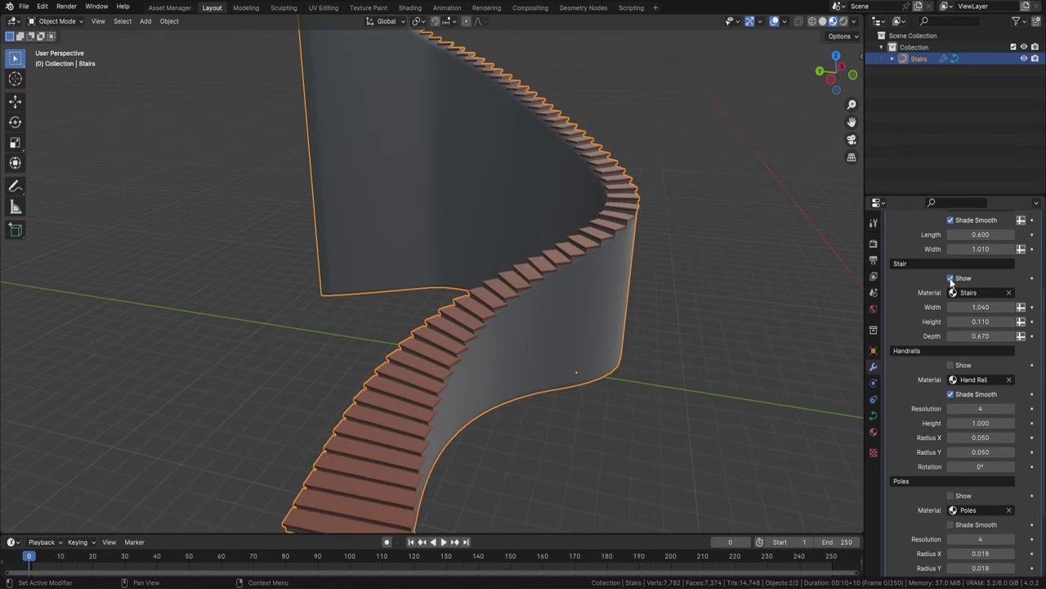
scroll(954, 324, "up", 4)
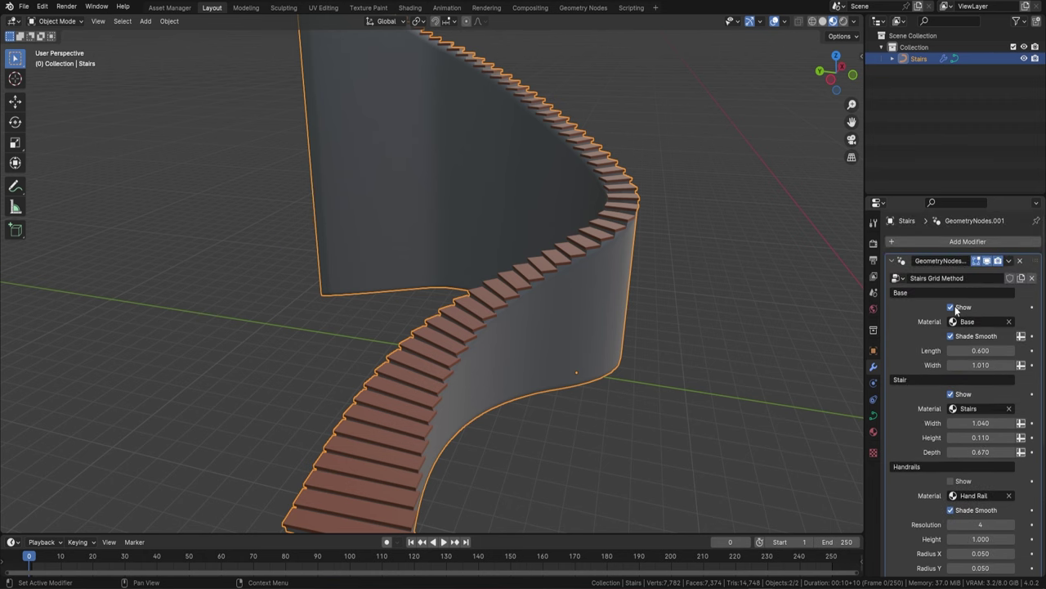
left_click(951, 306)
middle_click_drag(534, 312, 549, 364)
middle_click_drag(588, 244, 486, 291)
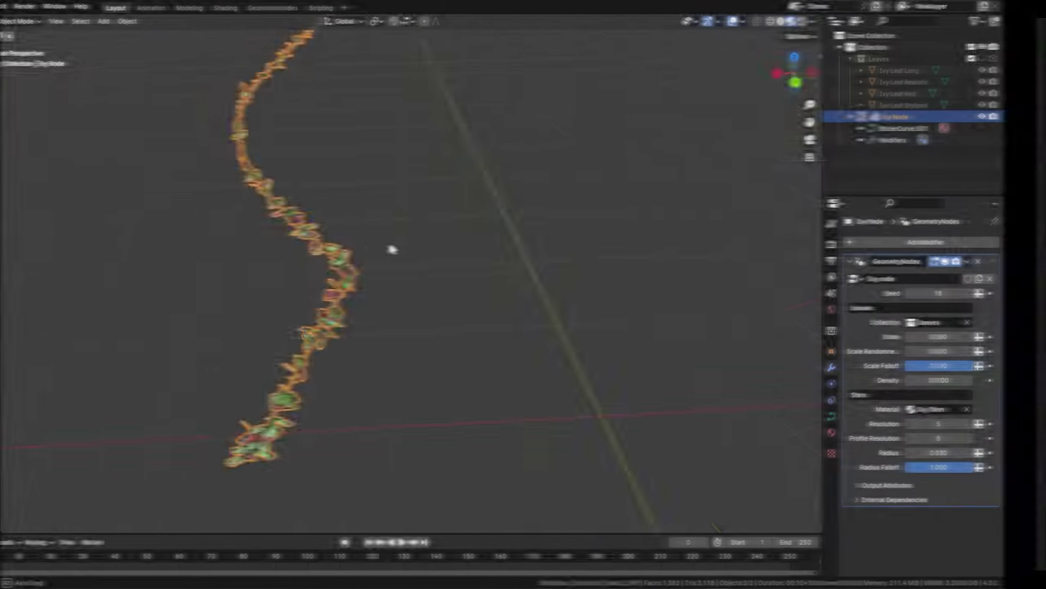
Step: Deselect the ivy curve, then set its leaves' Scale to 0.630 and Scale Randomness to 0.230
middle_click_drag(425, 250, 441, 211)
left_click(468, 249)
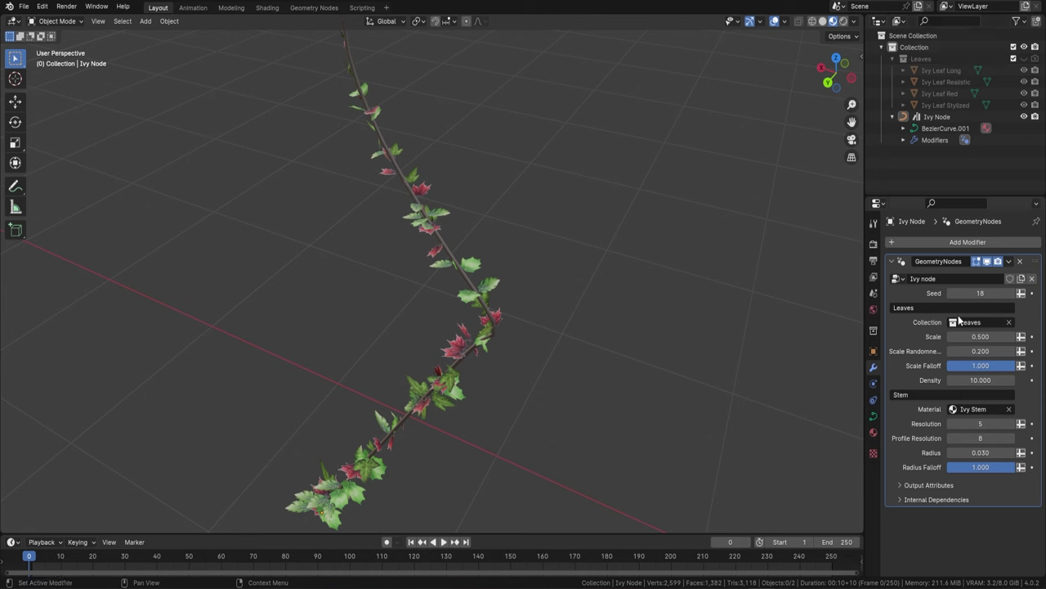
mouse_move(960, 336)
left_mouse_down()
mouse_move(993, 336)
mouse_move(977, 336)
mouse_move(1007, 350)
mouse_move(969, 351)
left_mouse_up()
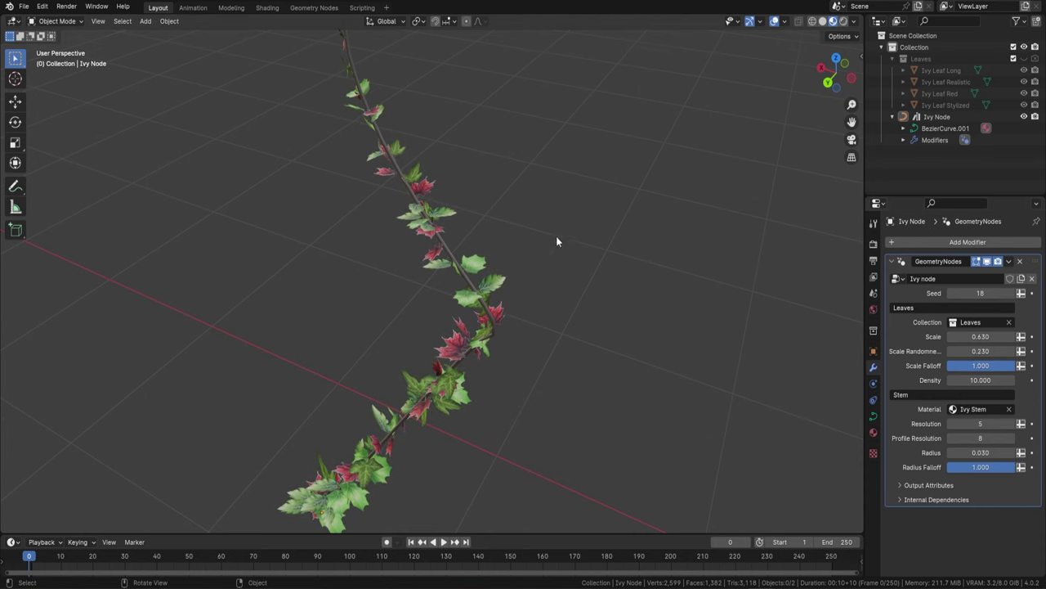
Step: Reduce the ivy leaves' Scale Falloff to 0.449 and increase their Density
middle_click_drag(556, 235, 712, 335)
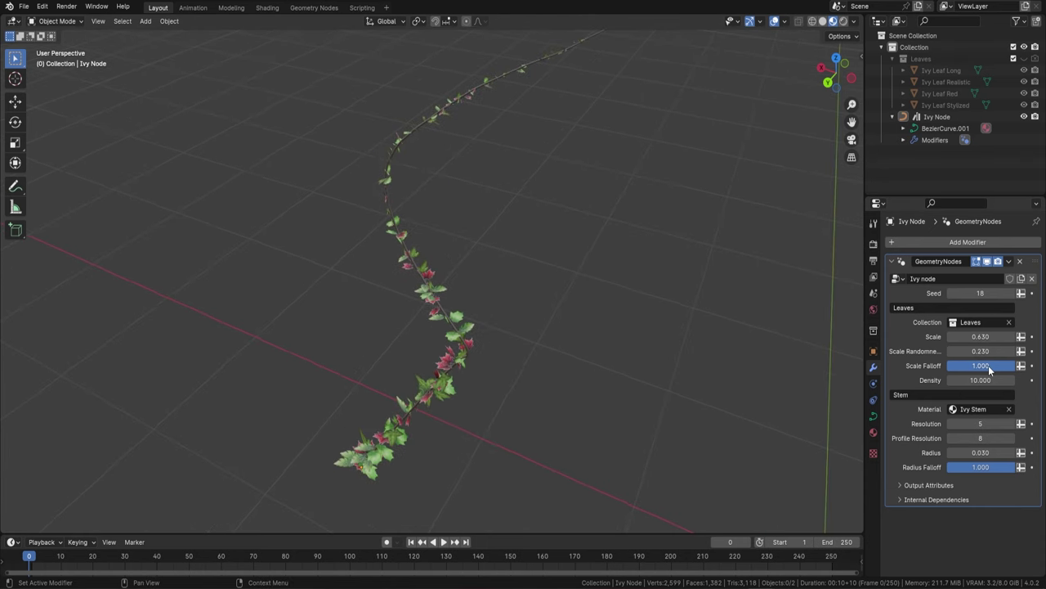
left_click_drag(989, 365, 950, 366)
middle_click_drag(715, 246, 628, 217)
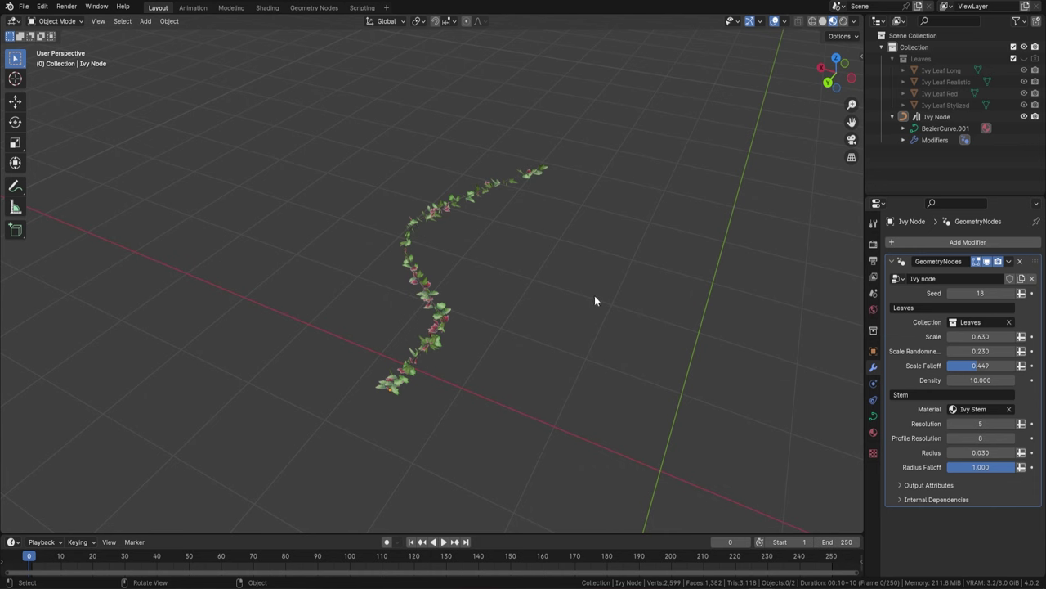
middle_click_drag(595, 301, 734, 342)
left_click_drag(981, 379, 1014, 379)
middle_click_drag(432, 227, 472, 285)
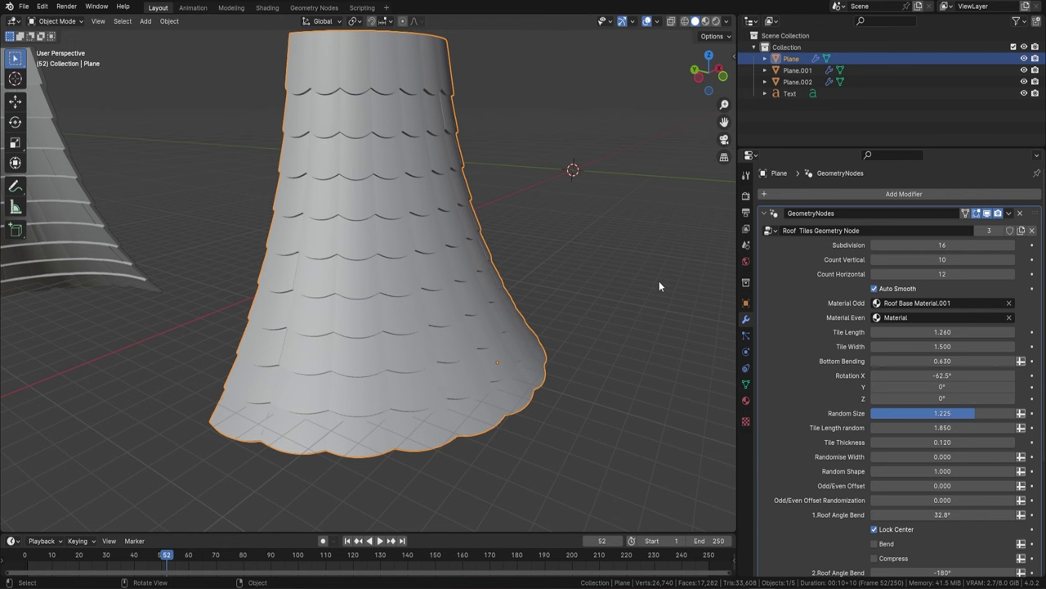
Step: Display the tiled roof in Material Preview shading and inspect its alternating odd and even tile rows
middle_click_drag(596, 234, 477, 256)
scroll(411, 146, "up", 2)
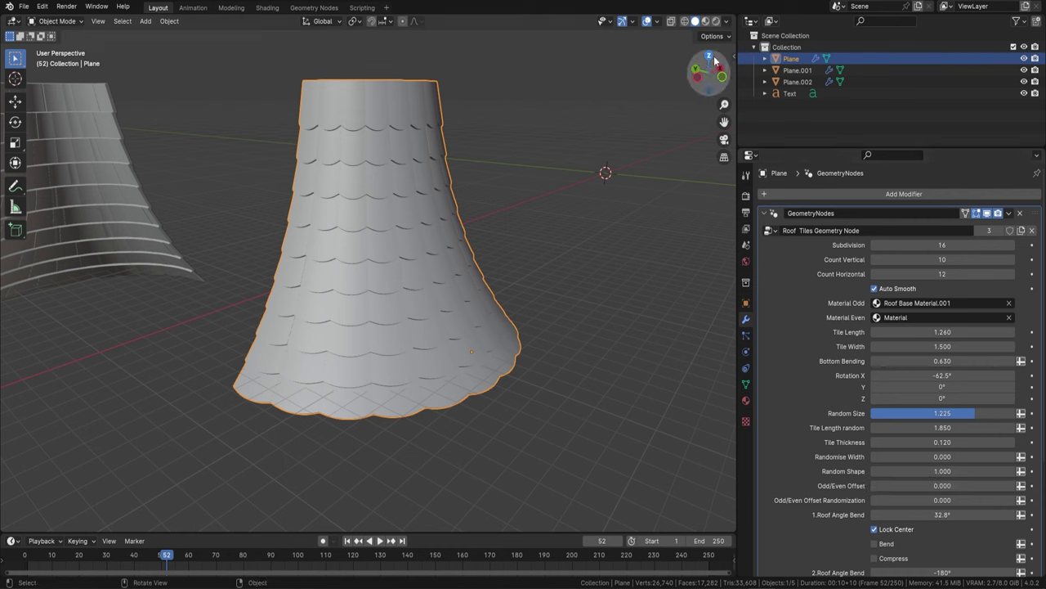
left_click(706, 21)
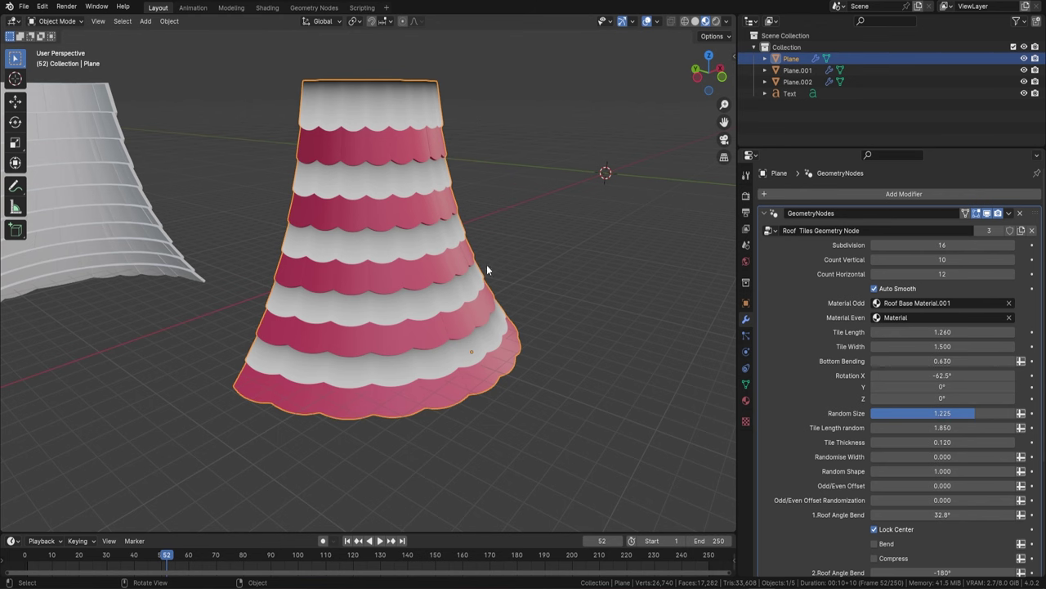
middle_click_drag(456, 275, 430, 272)
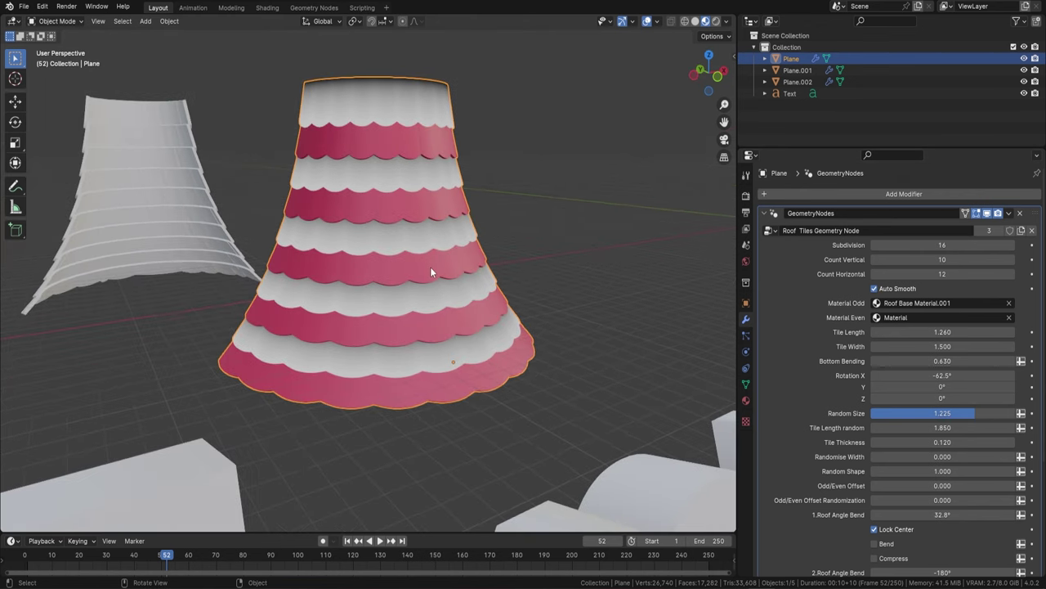
scroll(430, 266, "up", 2)
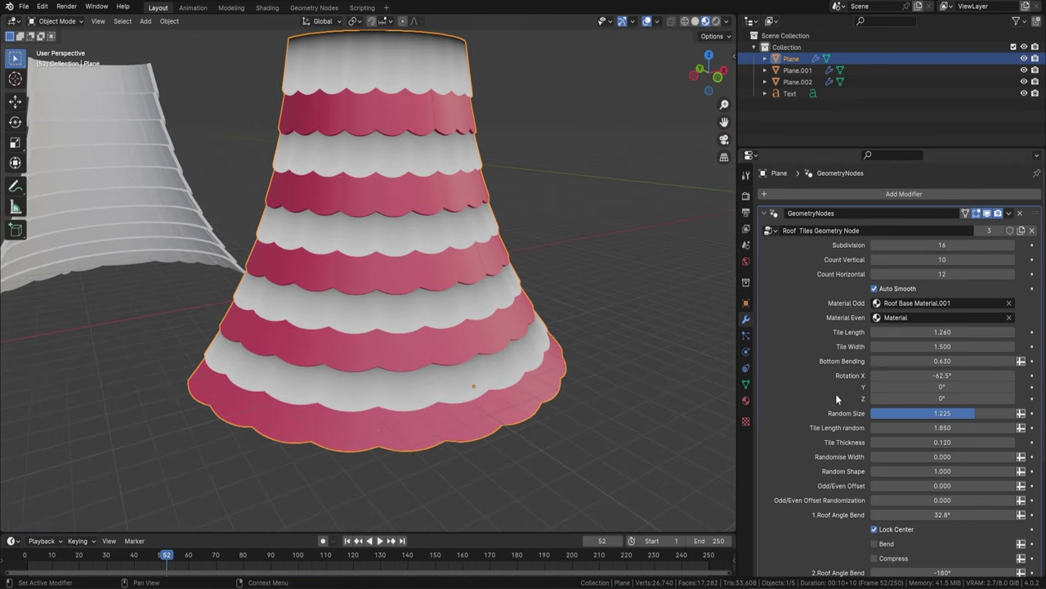
Step: Set the roof tiles' Odd/Even Offset to 0.410
left_click_drag(942, 486, 979, 485)
scroll(501, 276, "up", 1)
middle_click_drag(501, 276, 383, 80)
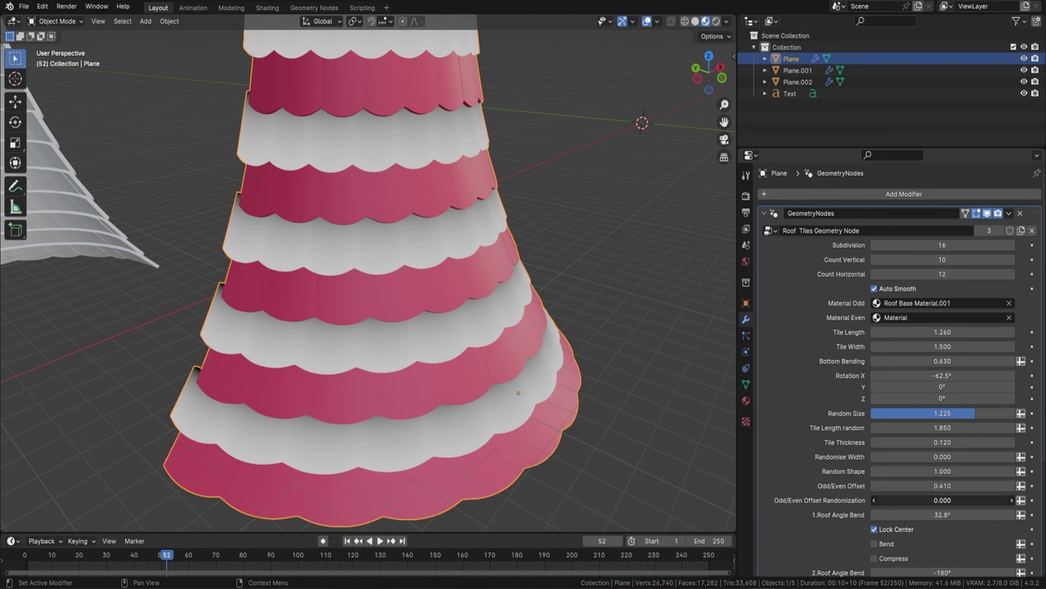
Step: Set the roof tiles' Odd/Even Offset Randomization to 0.490 and return the viewport to Solid shading
left_click_drag(940, 499, 981, 500)
mouse_move(540, 335)
middle_mouse_down()
mouse_move(516, 310)
mouse_move(507, 227)
mouse_move(634, 195)
middle_mouse_up()
left_click(695, 21)
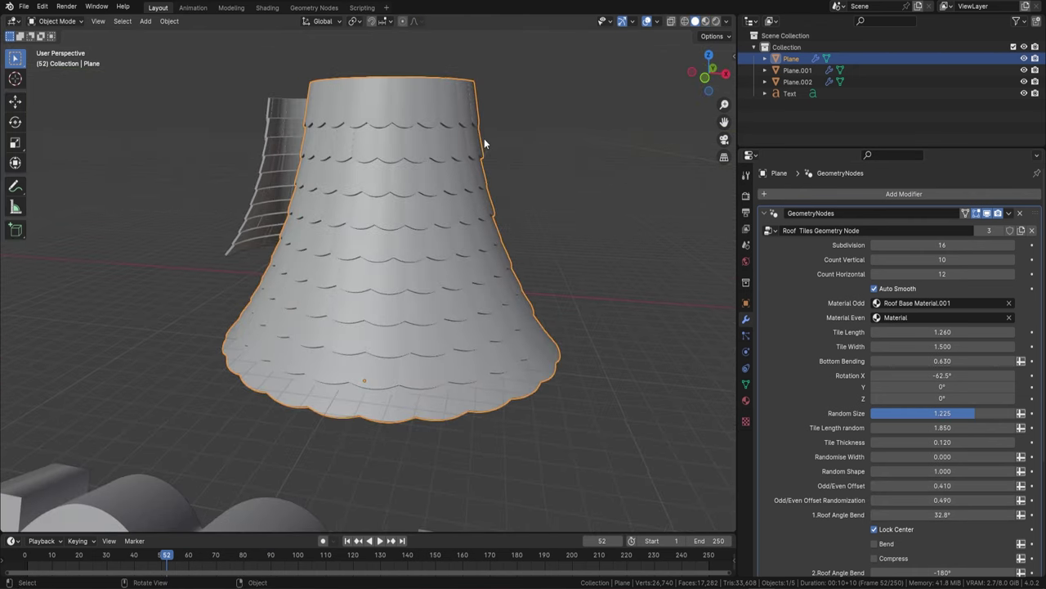